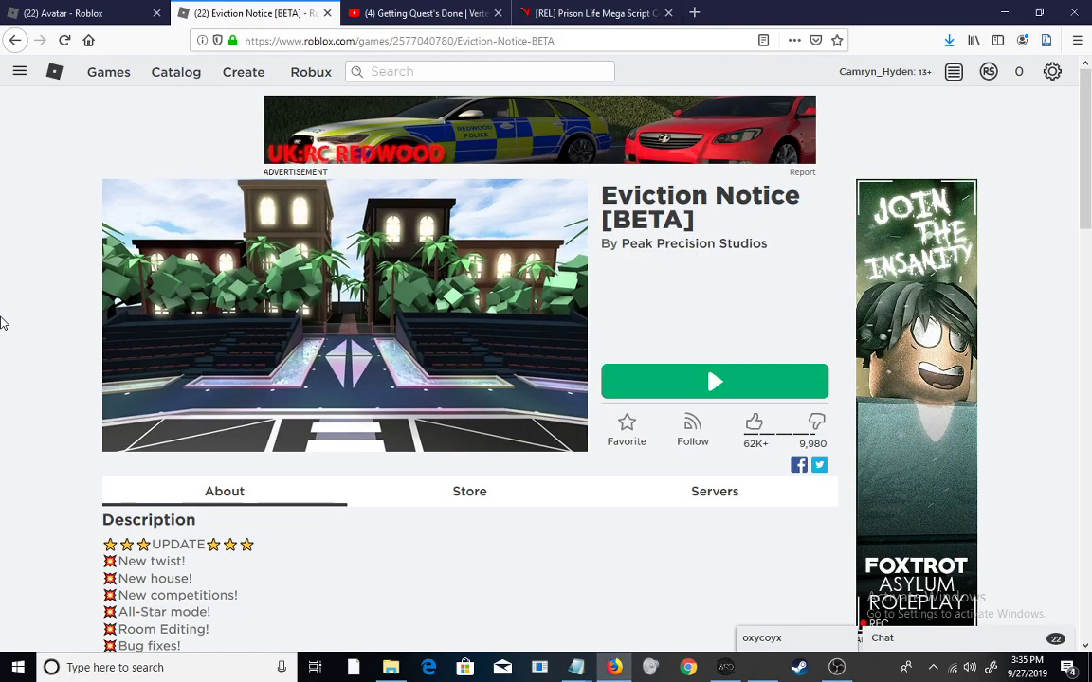
Bring up and dismiss the context menu on the Games catalogue link.
right_click(116, 77)
click(62, 174)
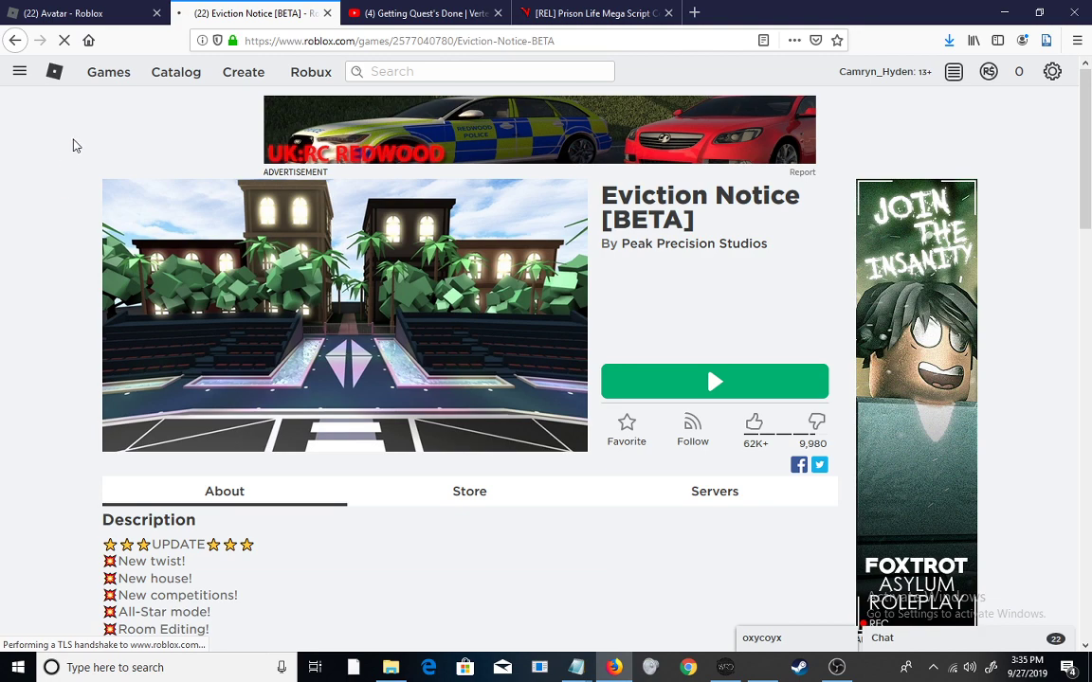
mouse_move(344, 314)
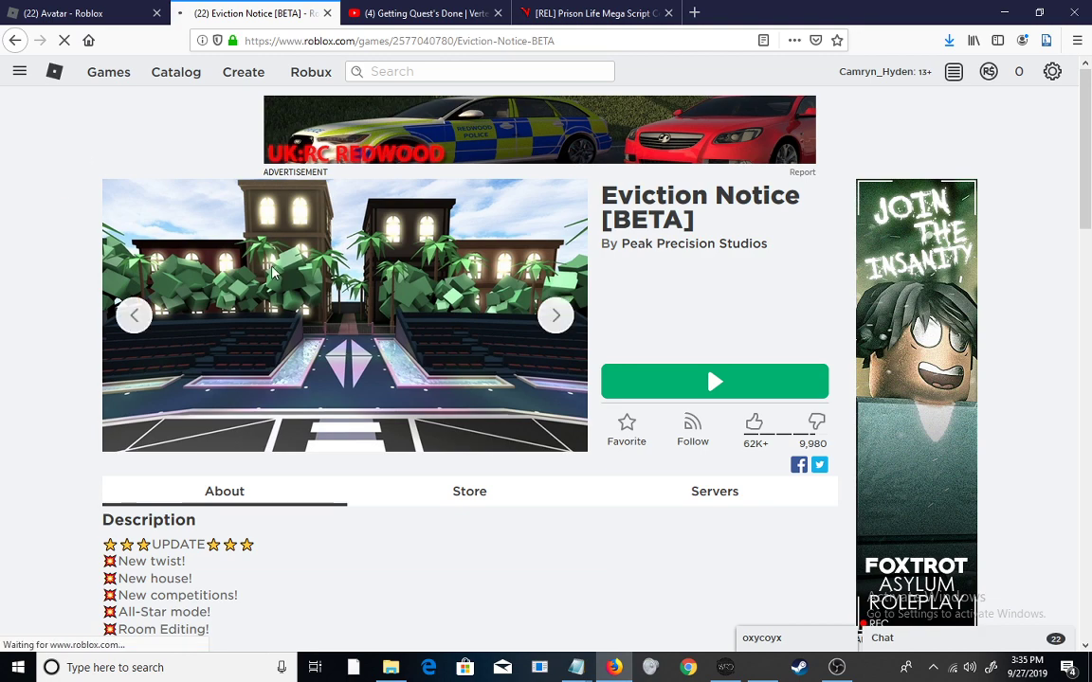
scroll(273, 272, down, 2)
scroll(284, 275, down, 2)
scroll(281, 287, down, 3)
scroll(280, 291, down, 5)
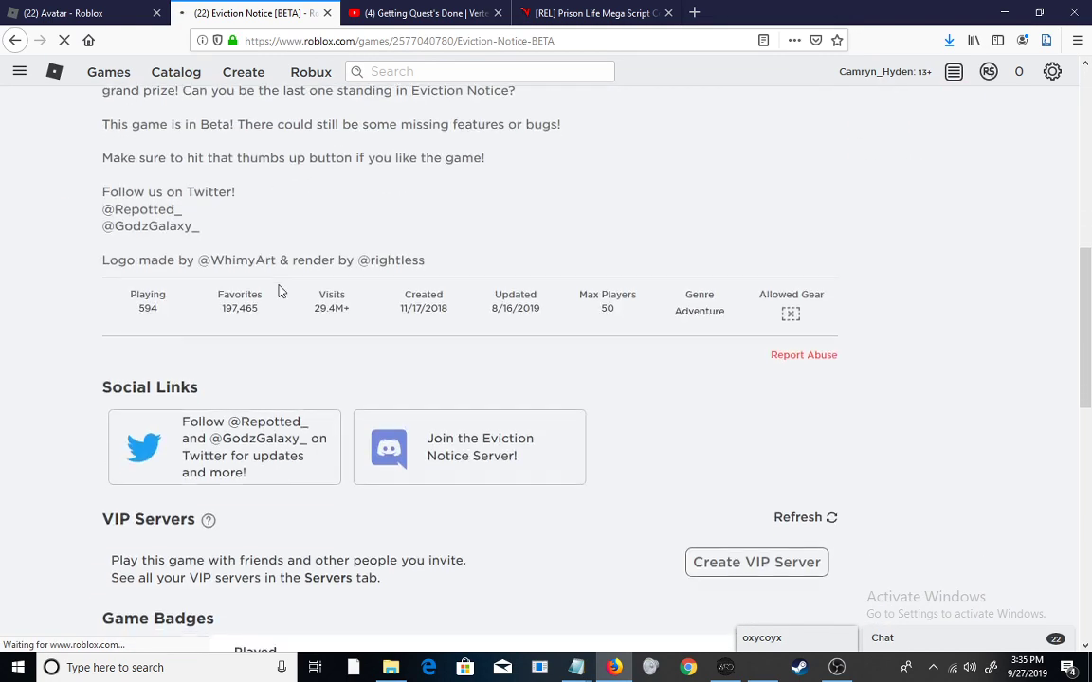
scroll(280, 291, down, 4)
scroll(278, 288, down, 3)
scroll(285, 288, down, 3)
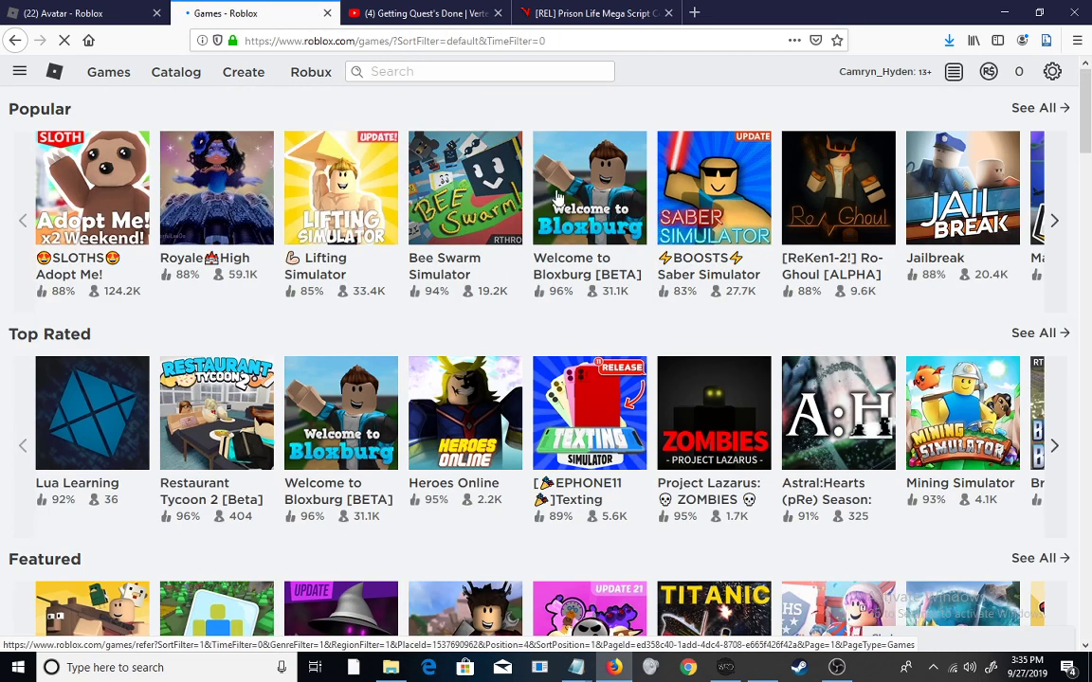
click(1063, 182)
click(1061, 182)
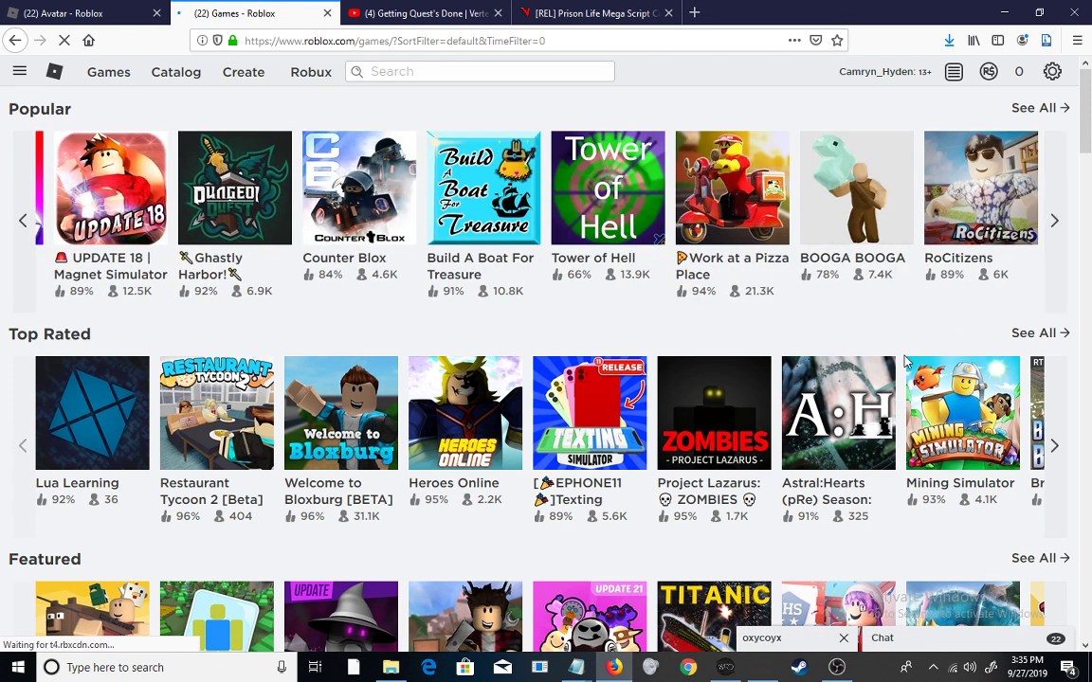
click(1064, 386)
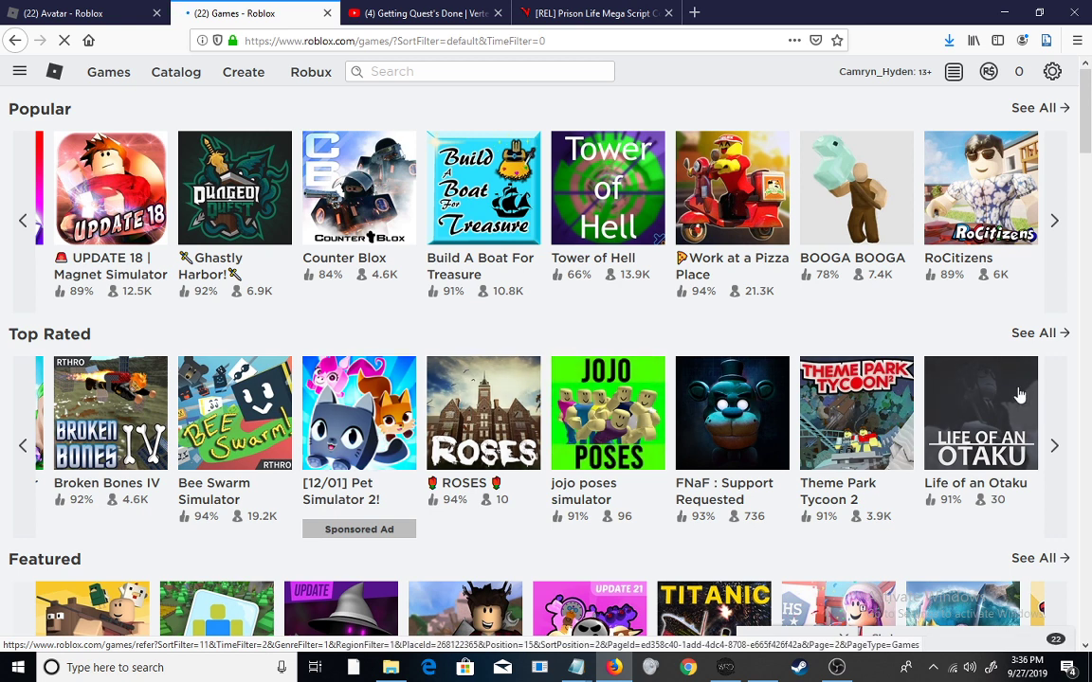
click(1060, 440)
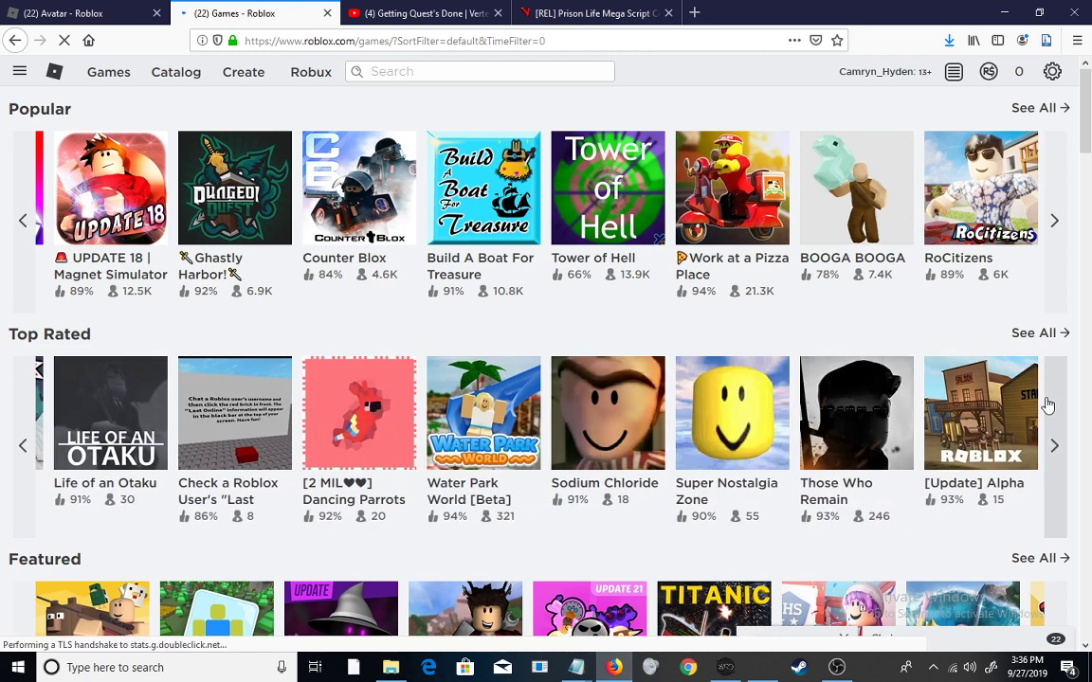
click(1047, 406)
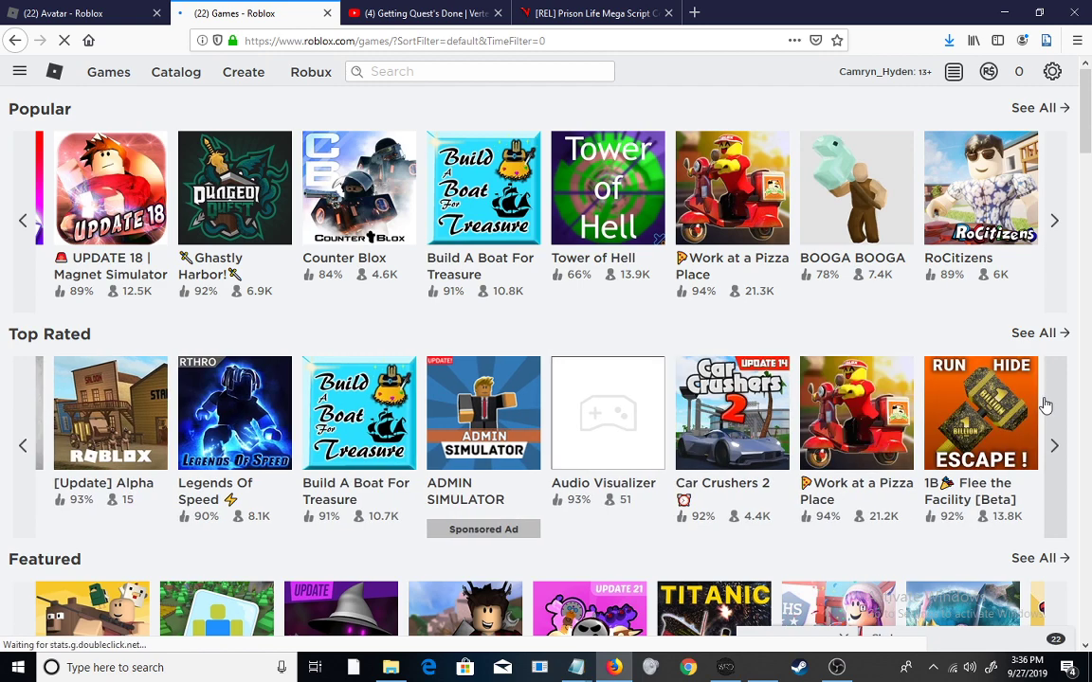
click(1045, 406)
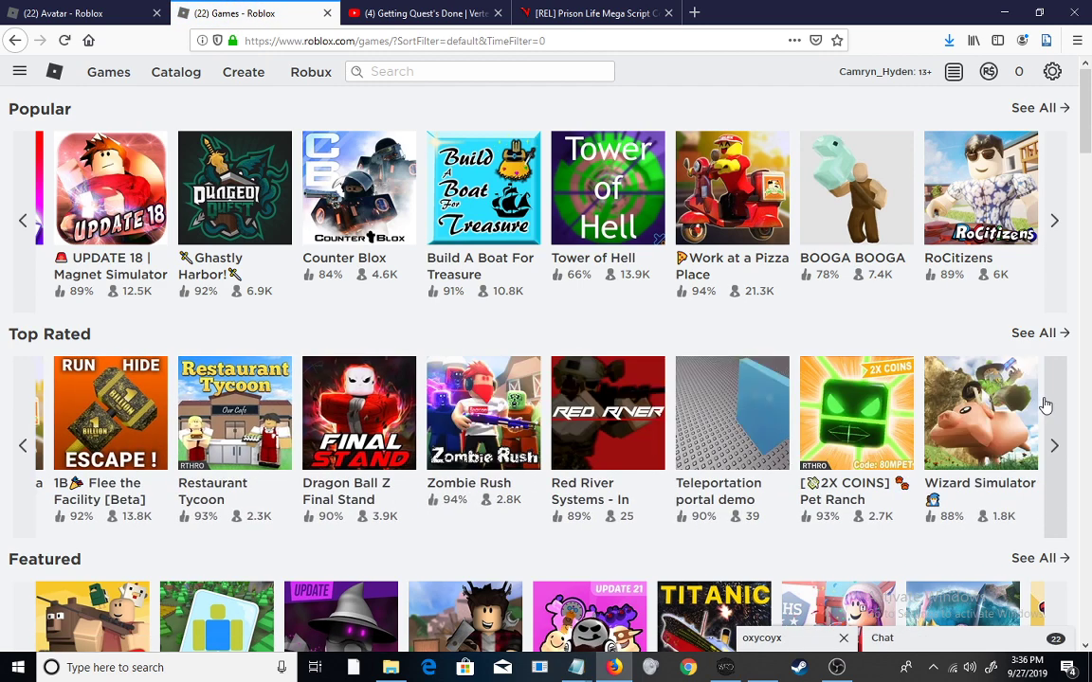
click(1045, 405)
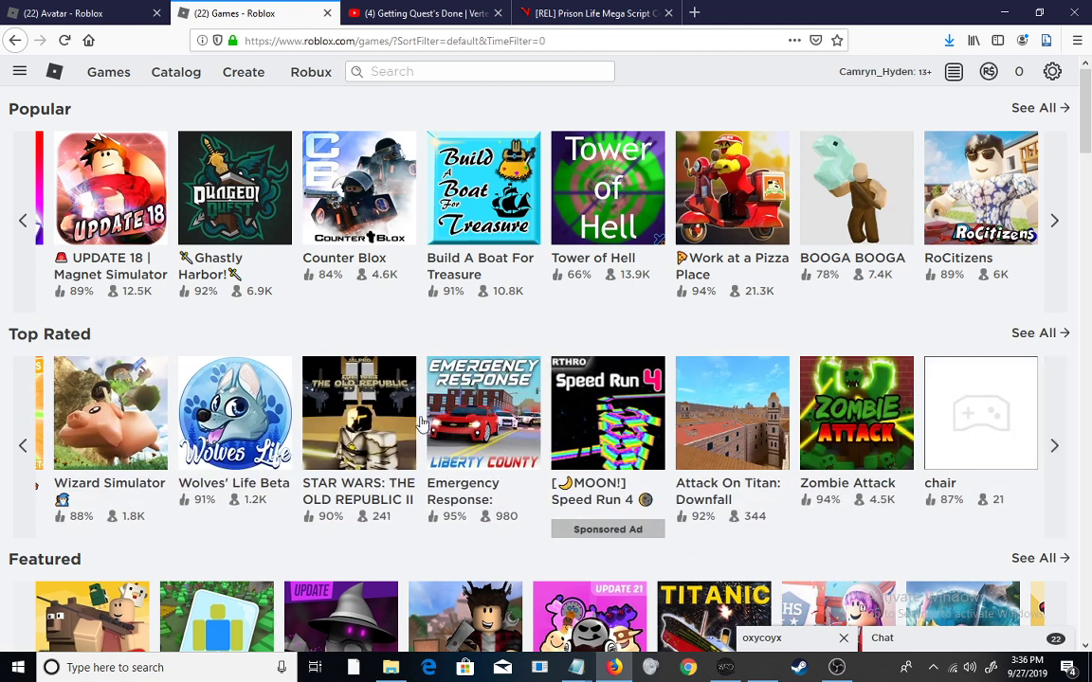
click(19, 432)
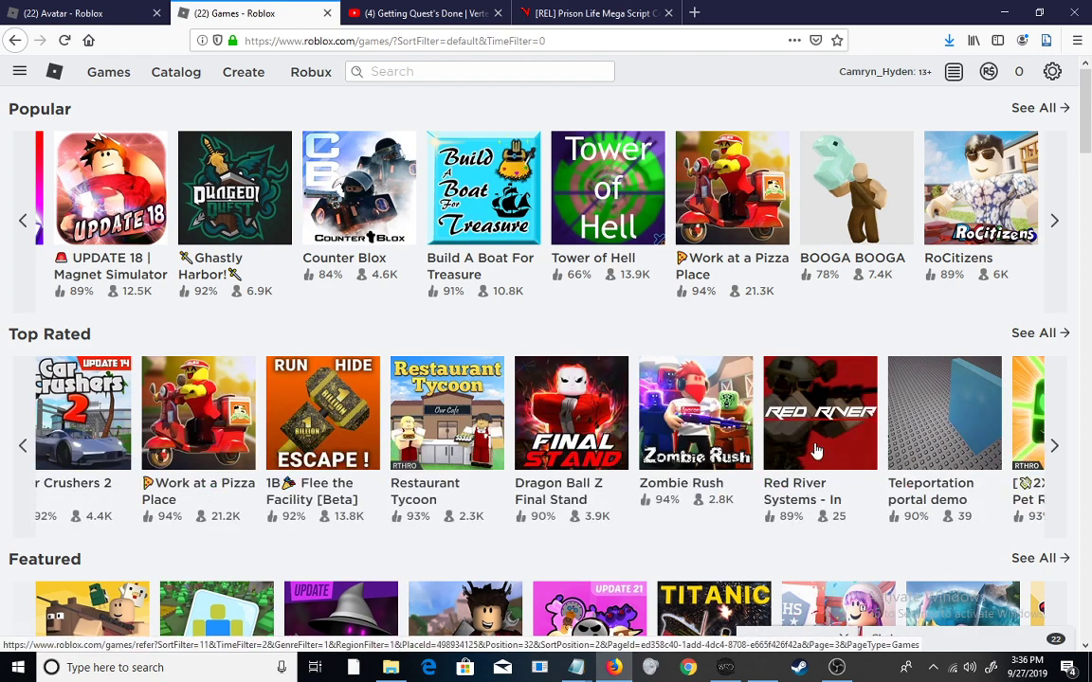
scroll(807, 452, down, 4)
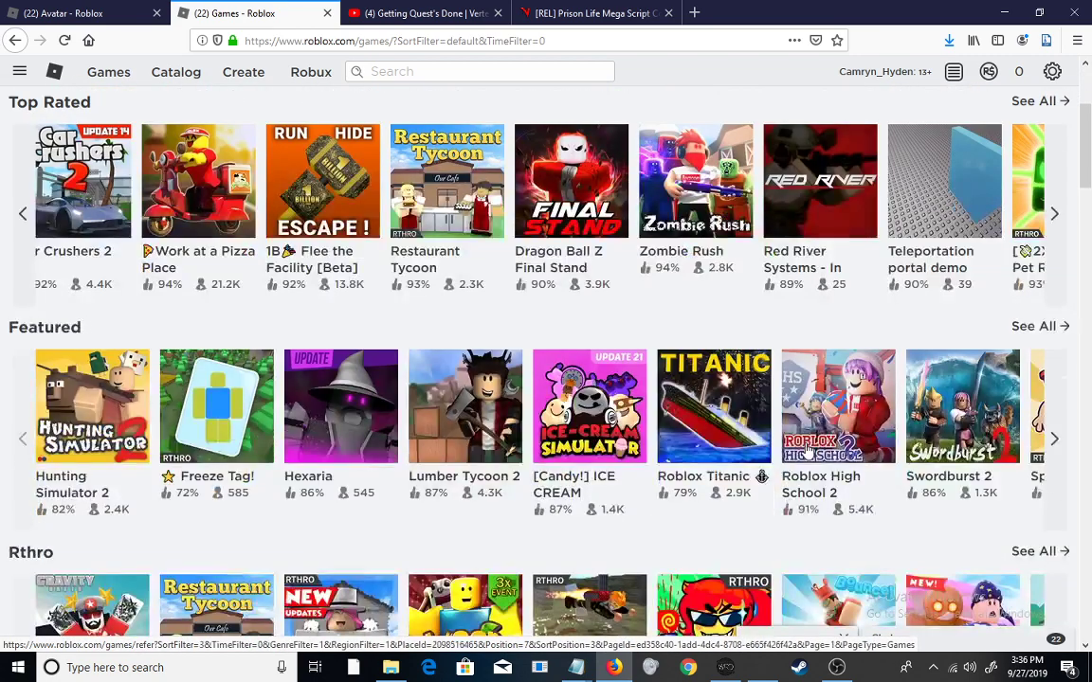
scroll(758, 453, down, 4)
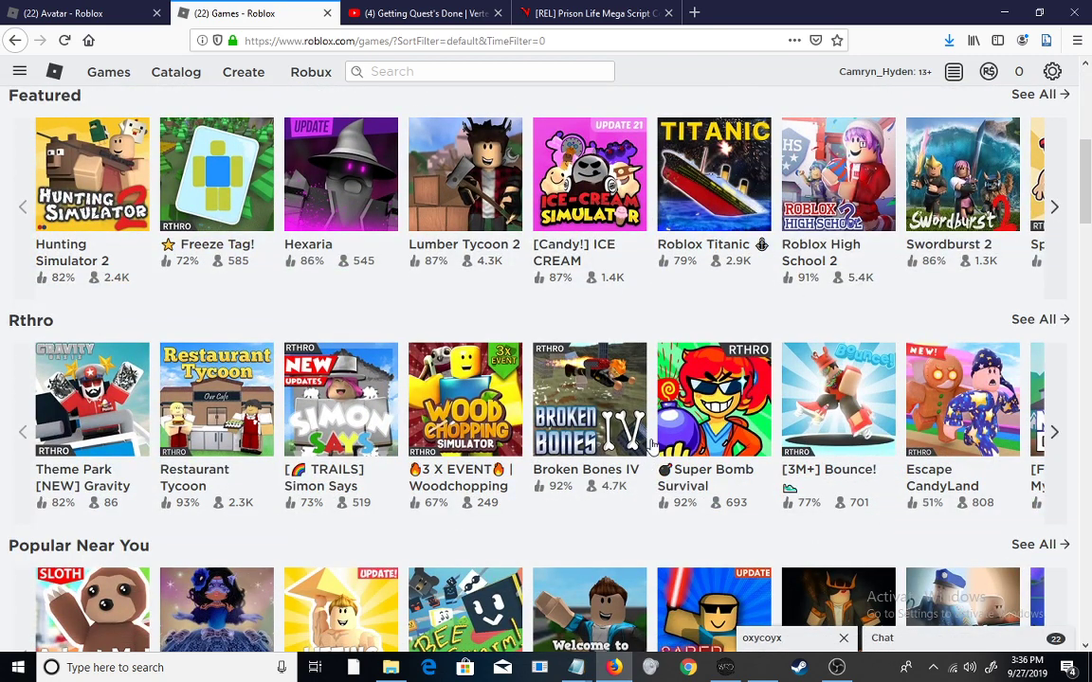
scroll(673, 436, down, 4)
scroll(663, 427, down, 2)
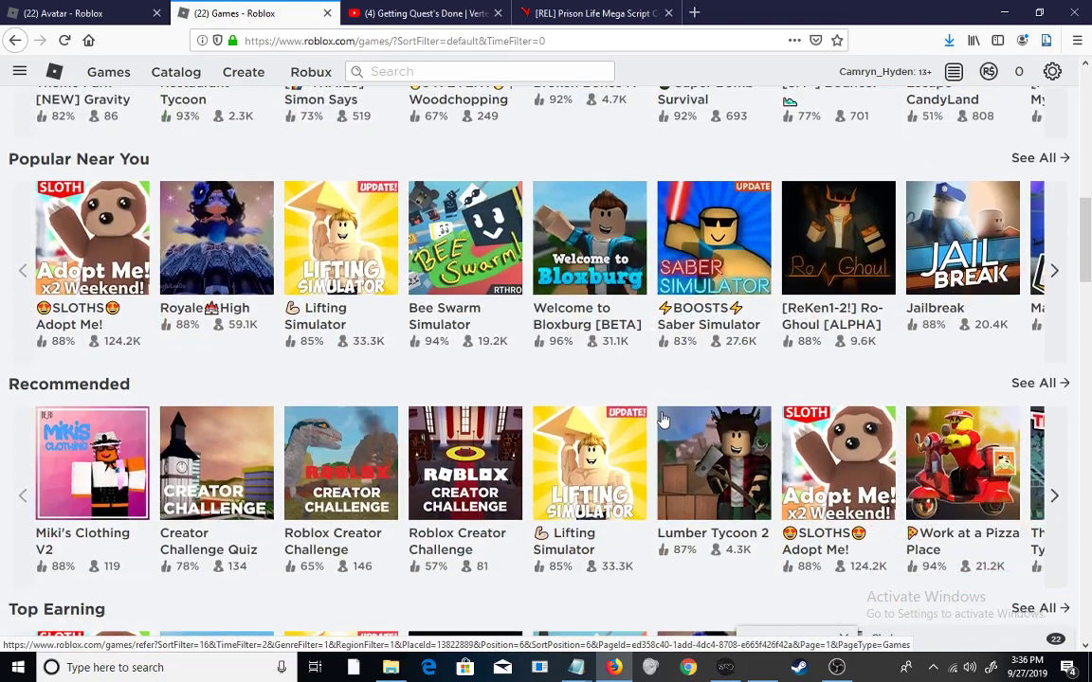
scroll(661, 422, down, 5)
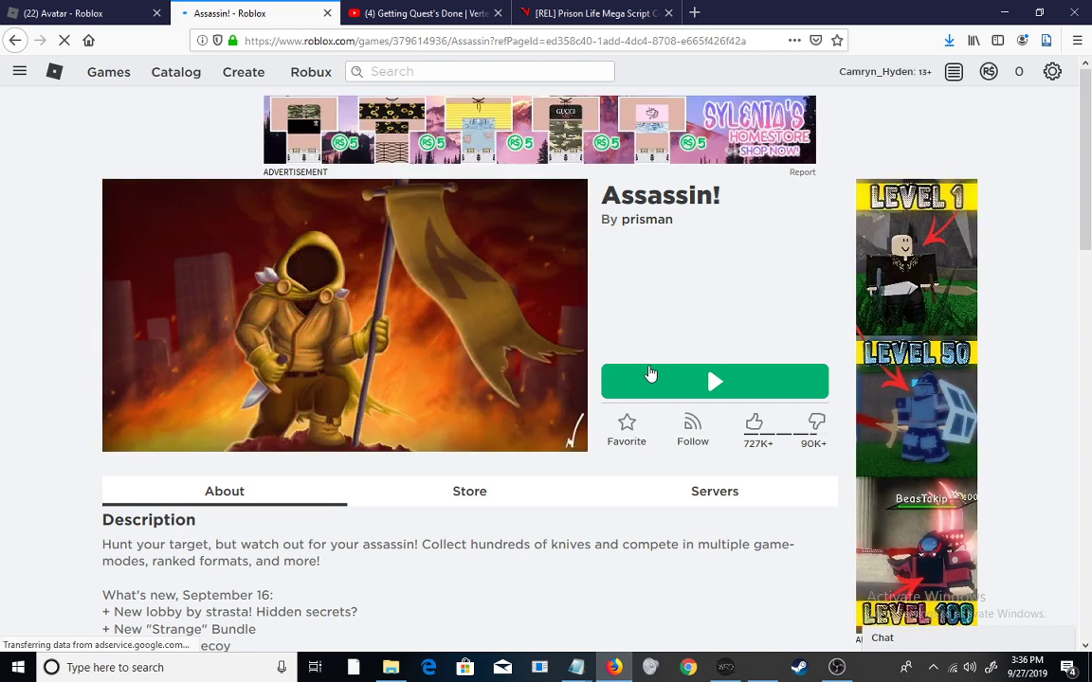
Bring the OBS Studio recorder in front of the Assassin! game page.
click(836, 667)
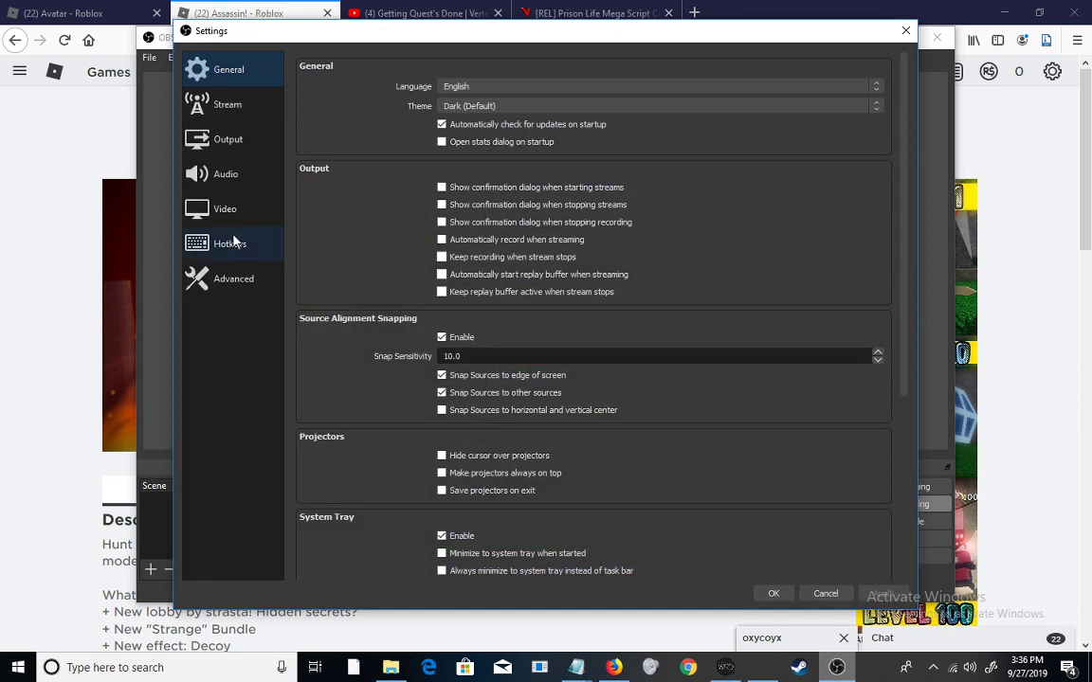
Look over OBS Hotkeys settings and the Scene Transitions add list, changing nothing.
click(234, 242)
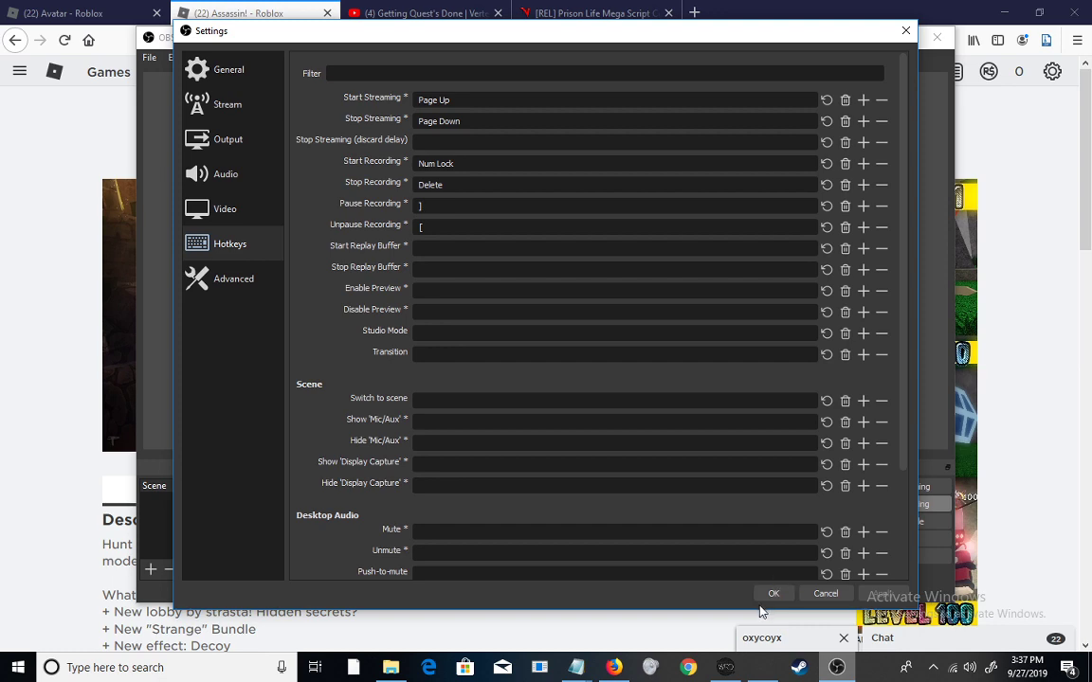
click(769, 597)
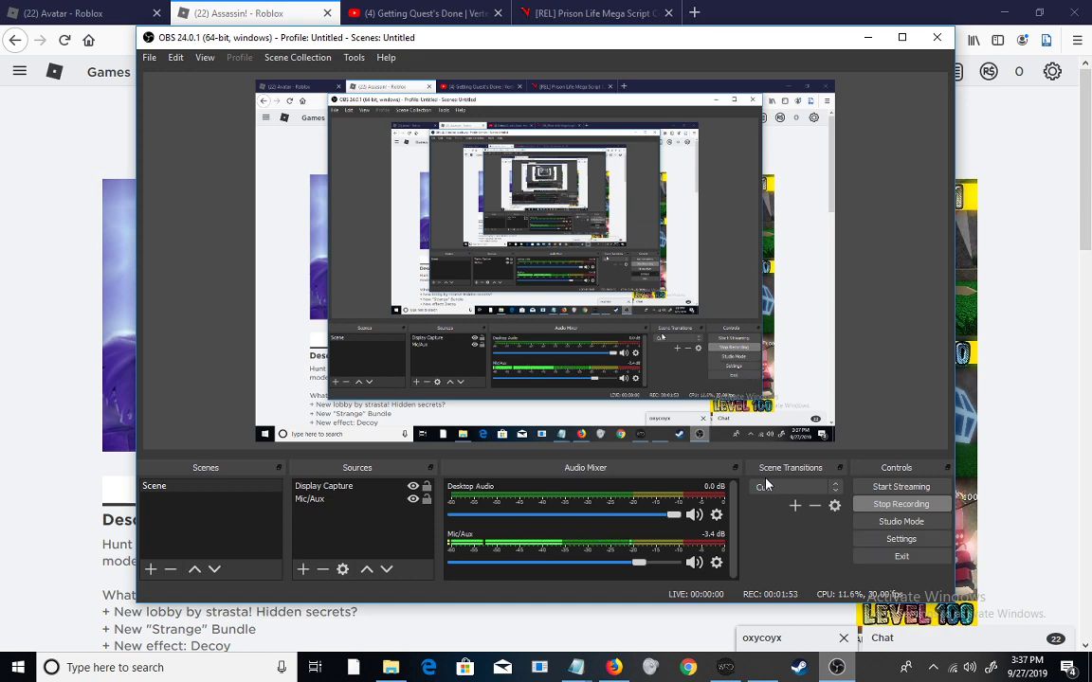
key(alt+f)
key(s)
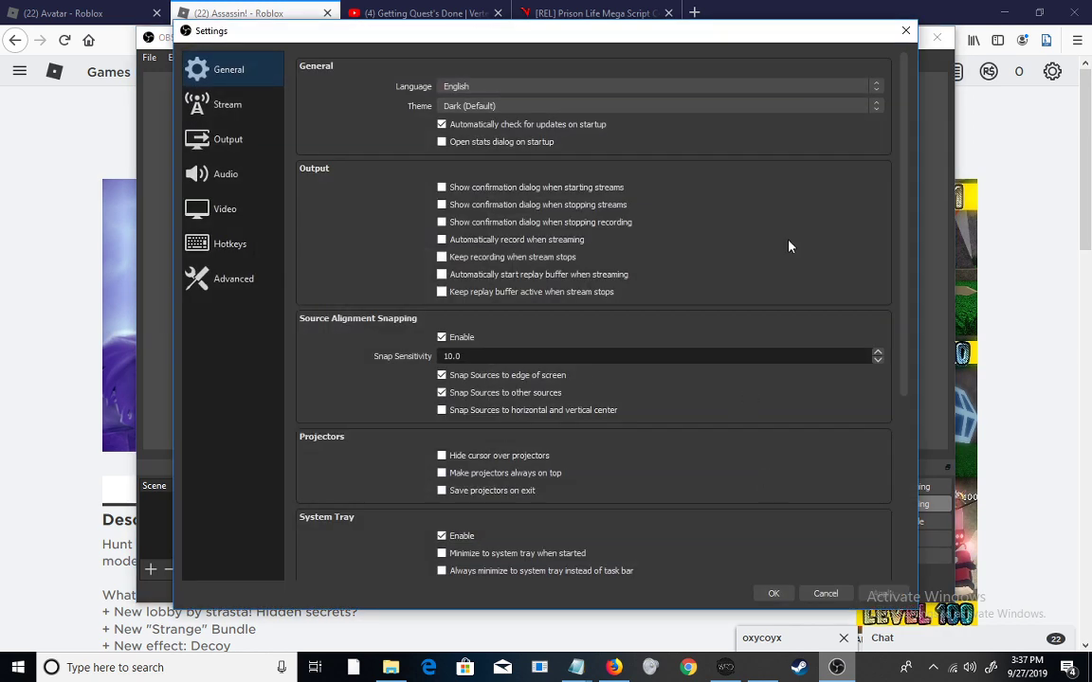
click(906, 30)
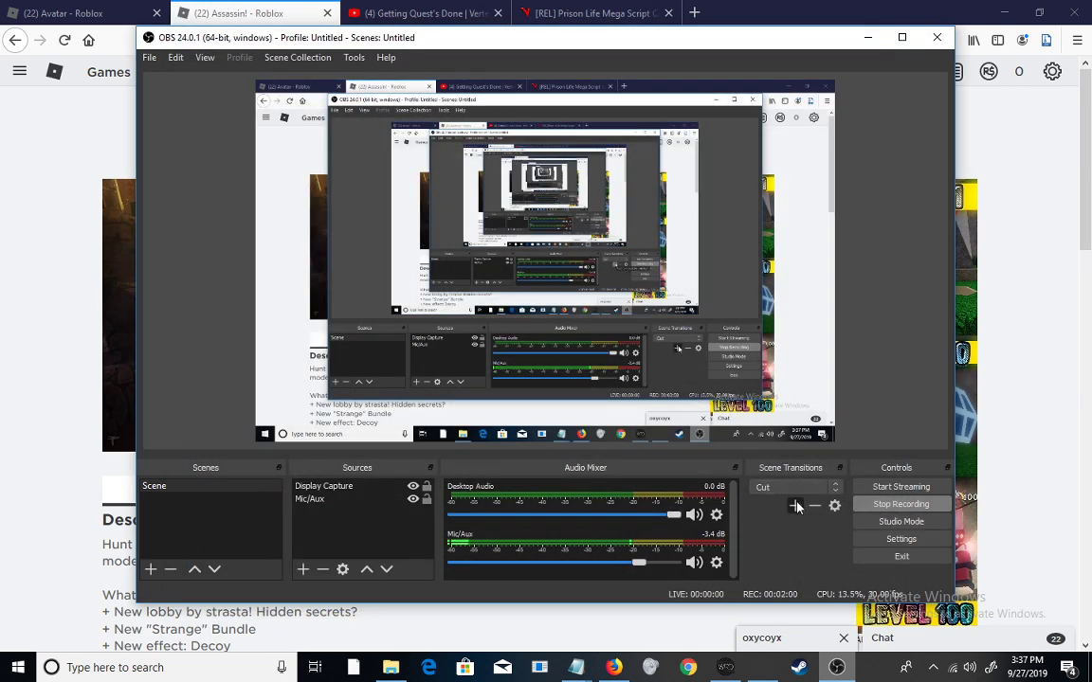
click(796, 506)
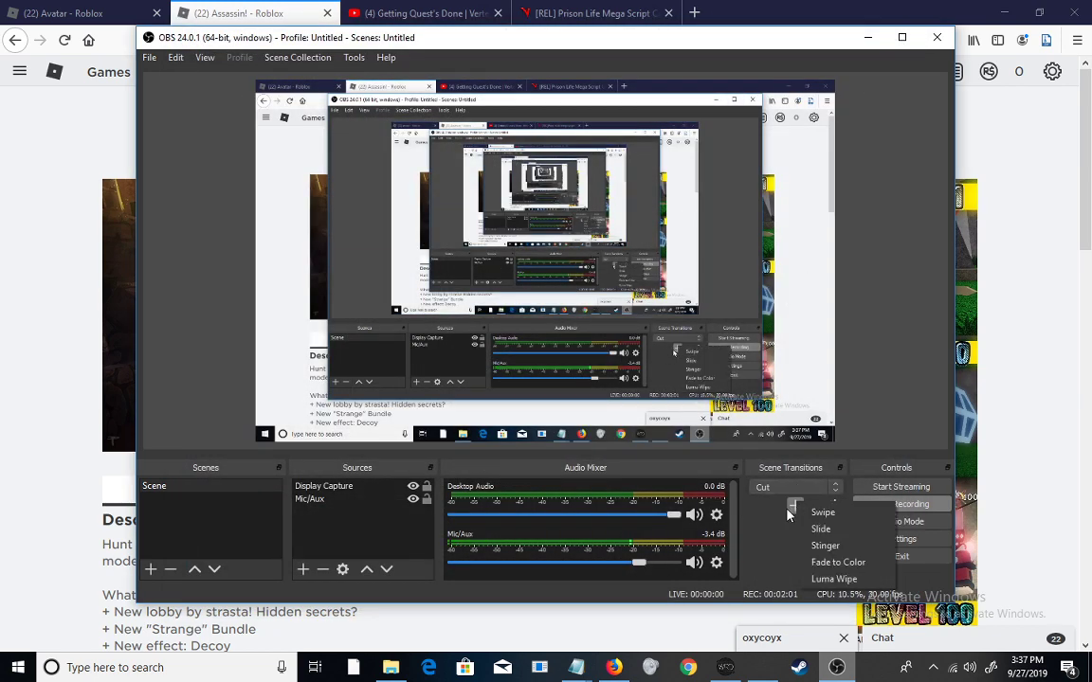
click(581, 534)
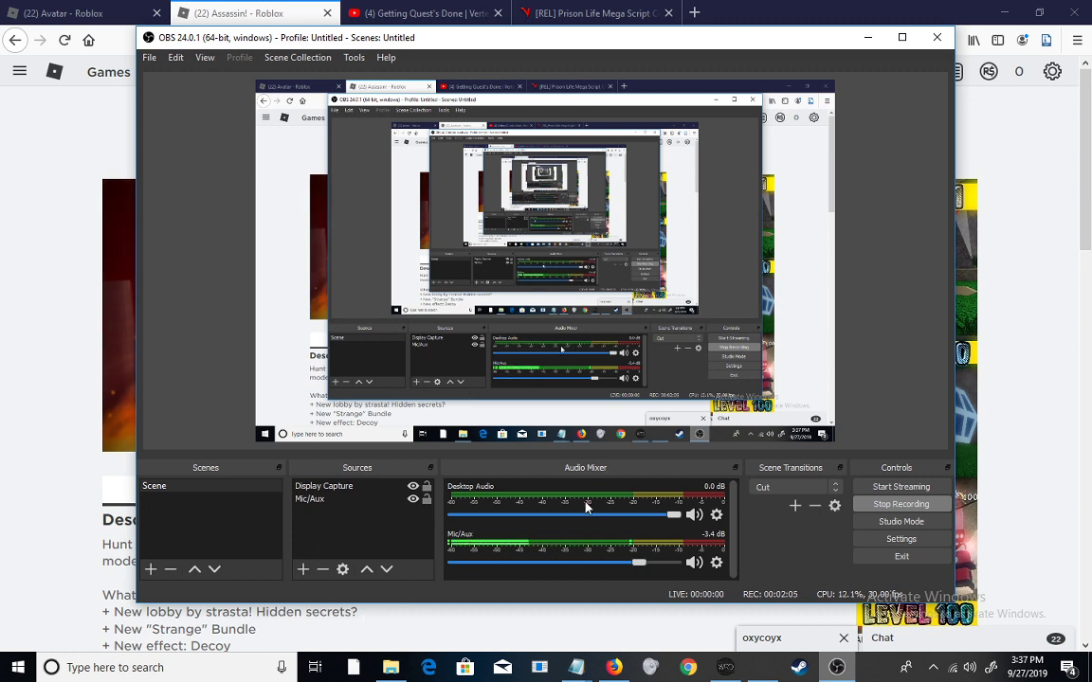
Hide OBS and launch Assassin! from its game page.
click(36, 438)
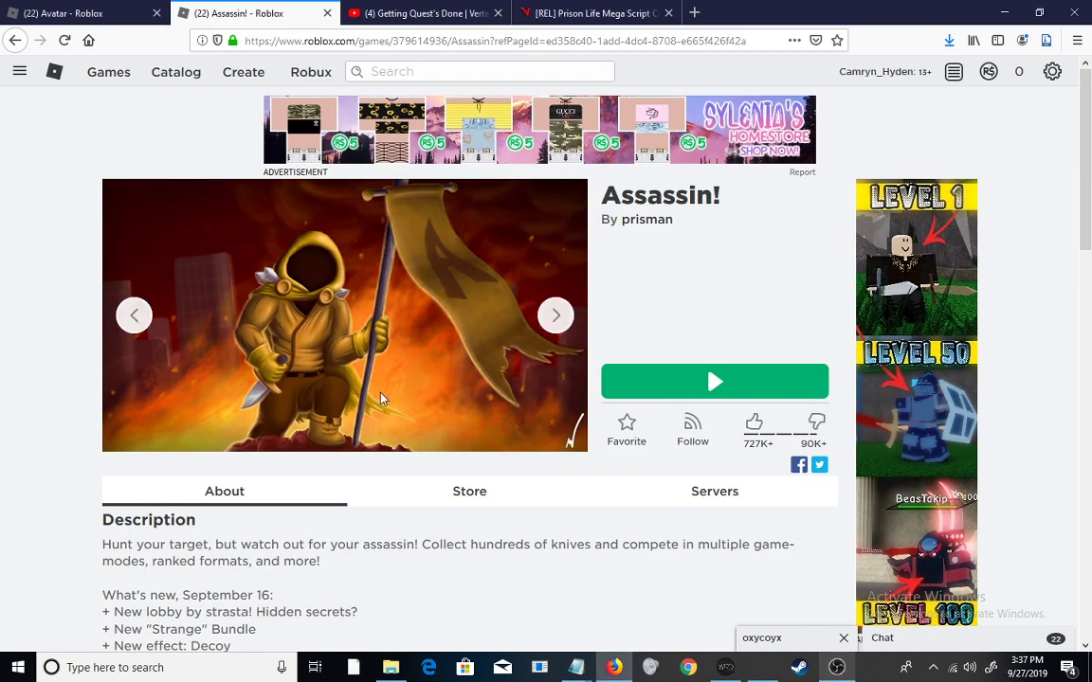
click(684, 383)
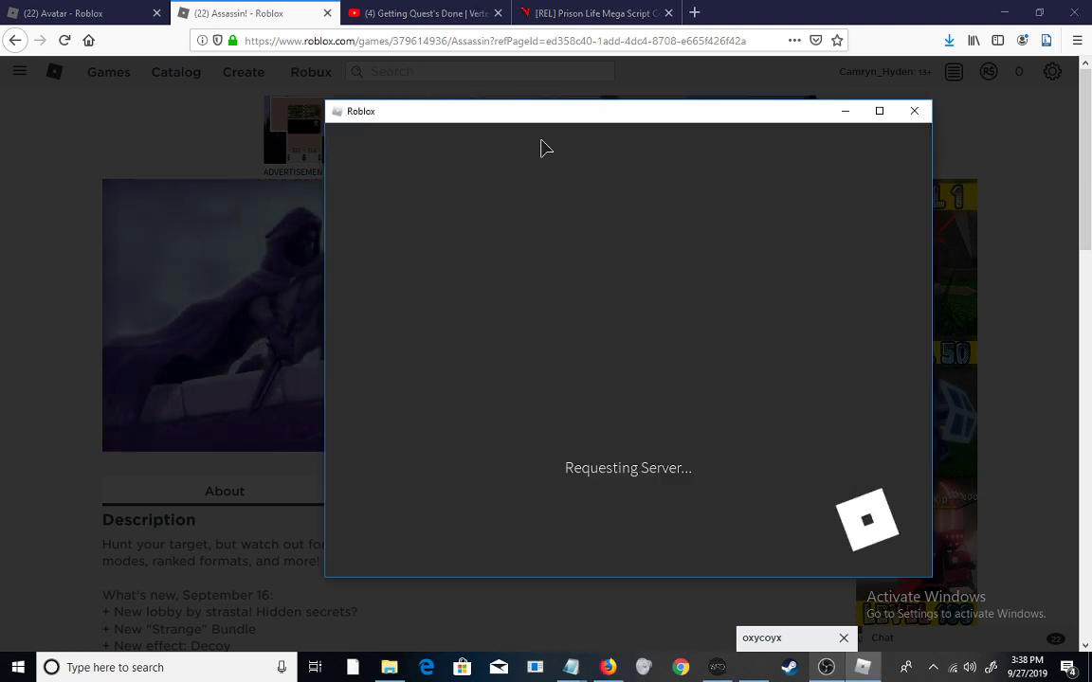
Maximize Roblox, copy the selected script text from Notepad, and minimize Notepad.
double_click(459, 111)
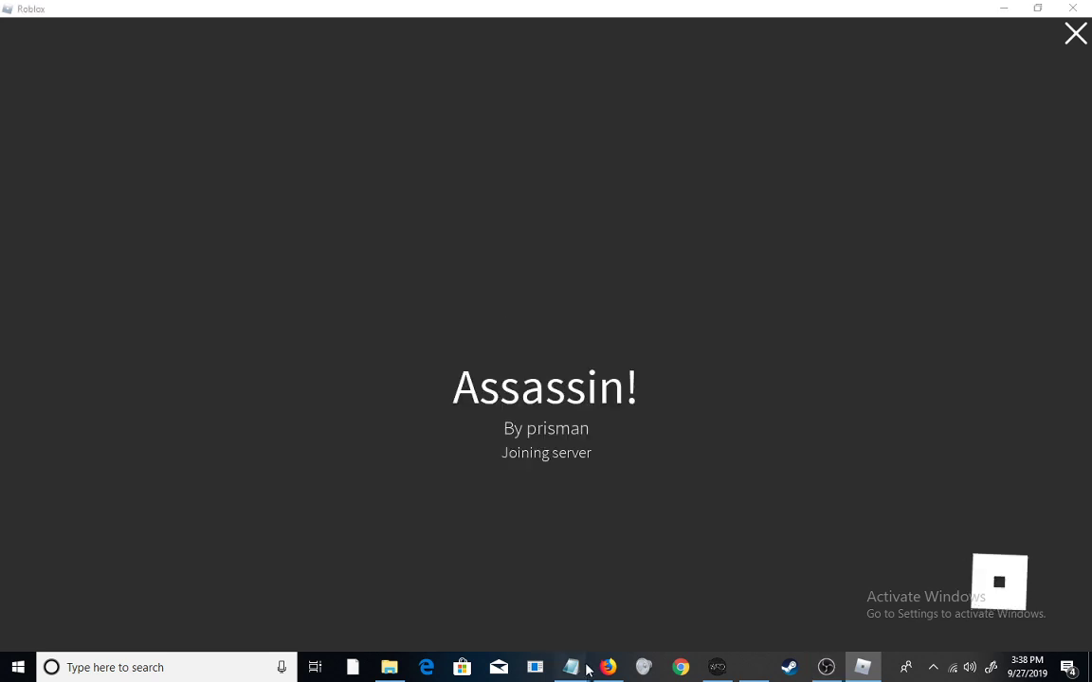
mouse_move(570, 667)
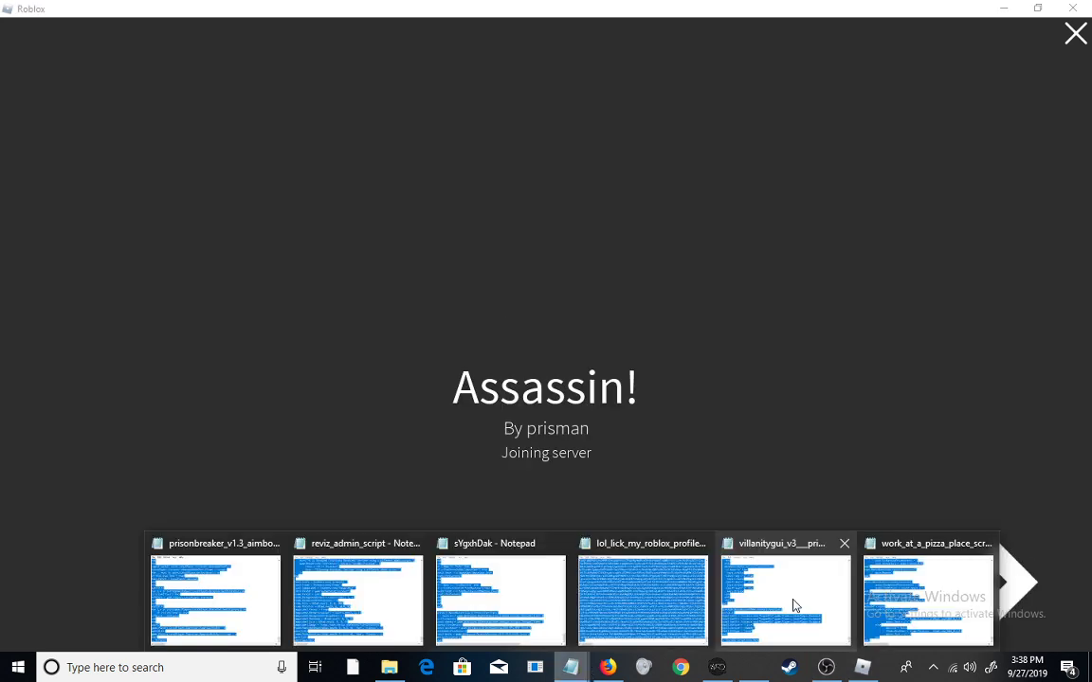
click(668, 580)
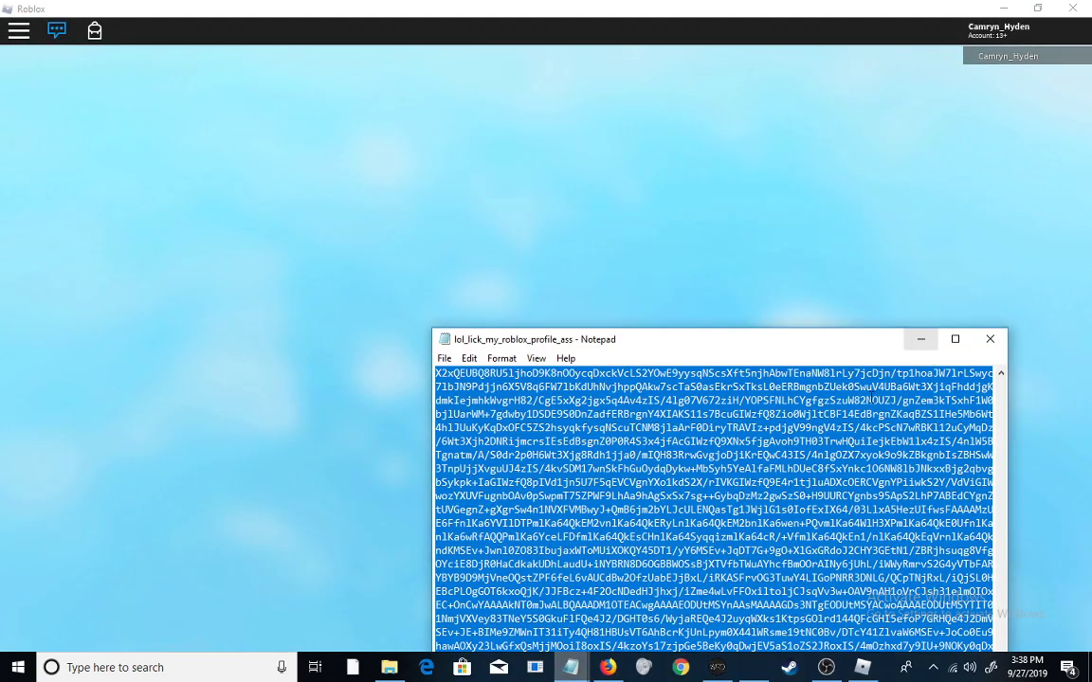
right_click(606, 236)
click(644, 290)
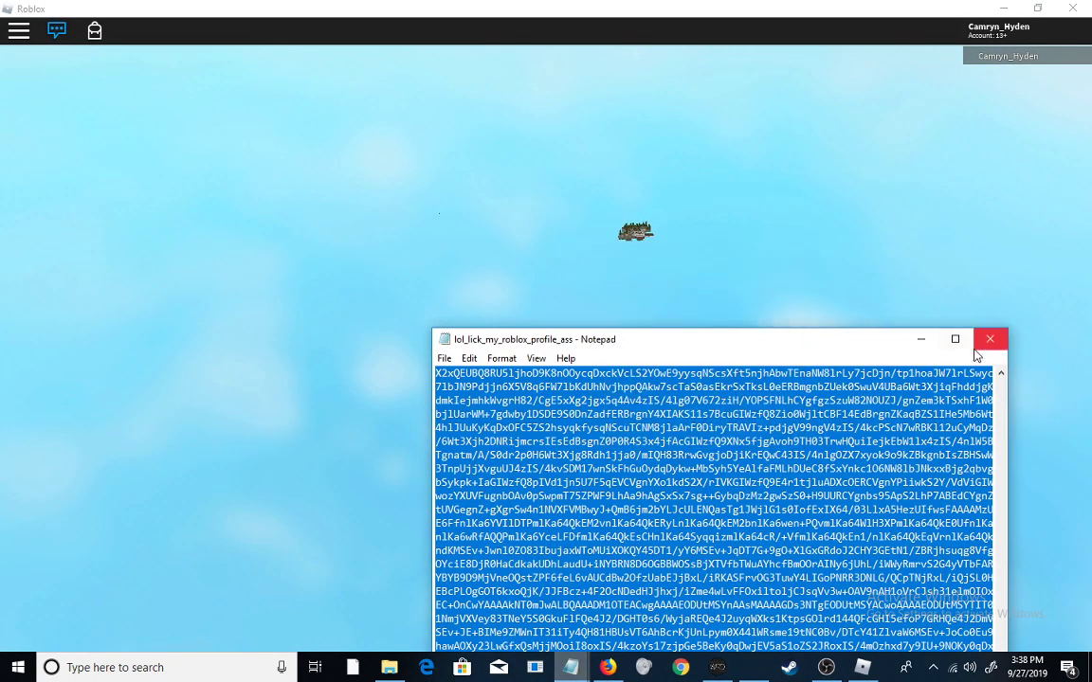
click(920, 338)
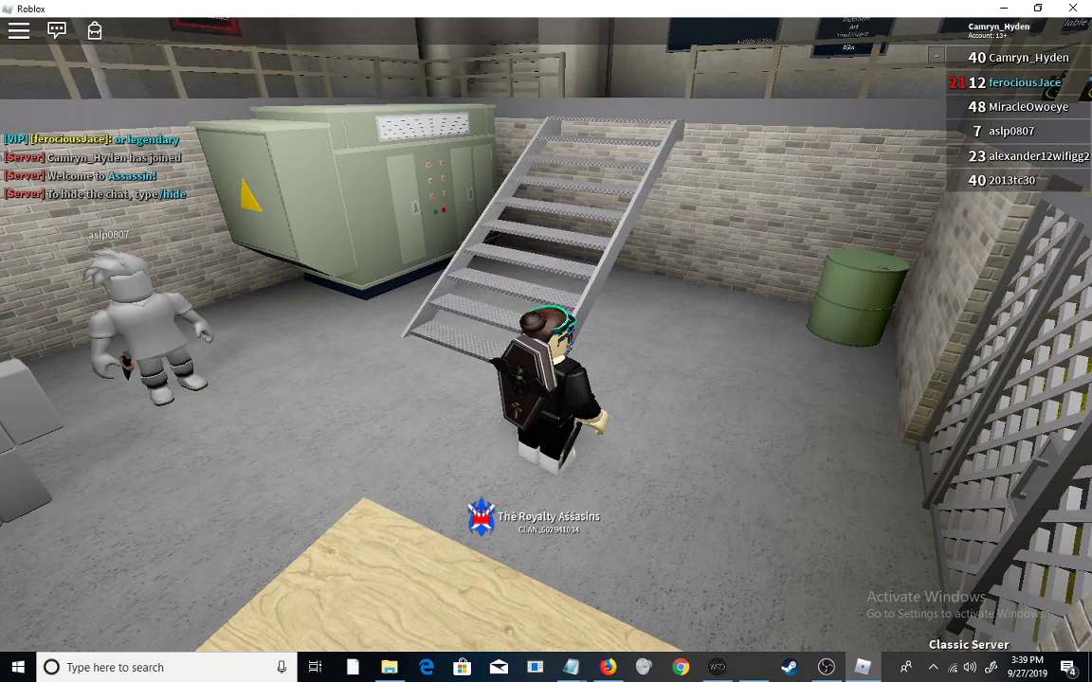
Attach JJSploit to the running Assassin! game.
click(826, 667)
click(826, 667)
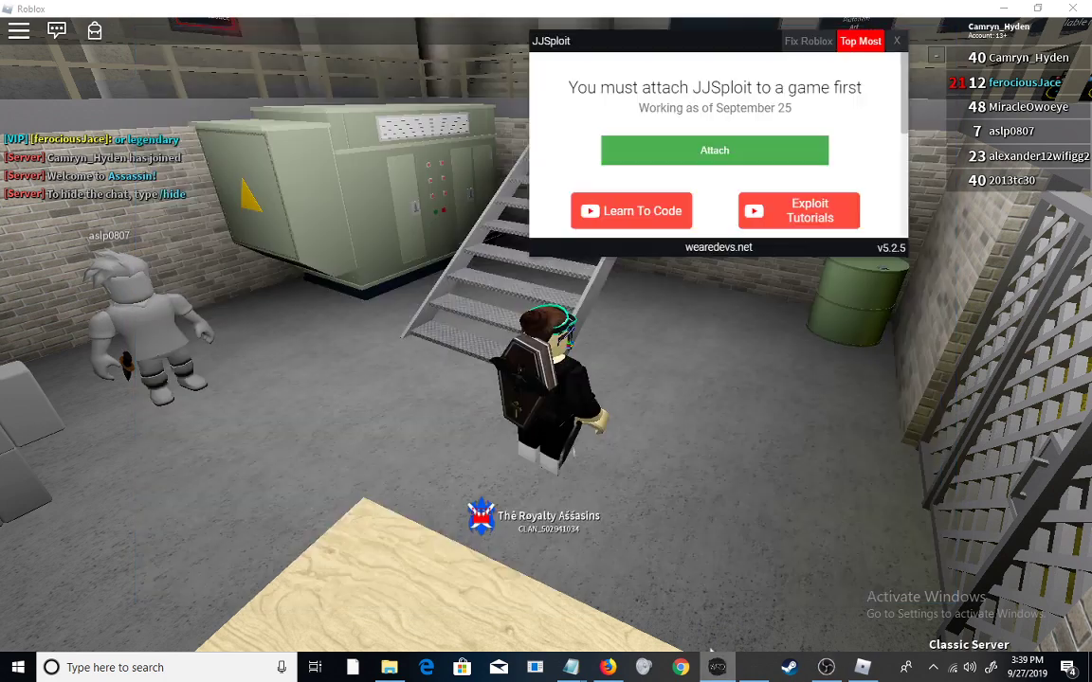
click(717, 153)
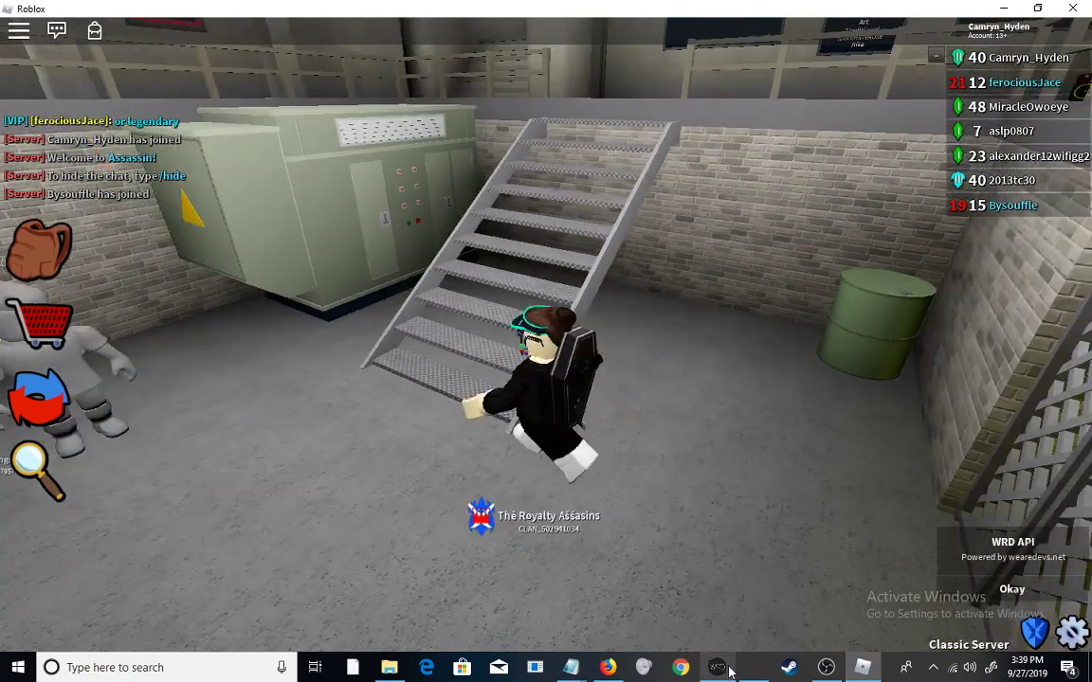
Paste the obfuscated script into JJSploit's editor, execute it, and switch away.
click(720, 668)
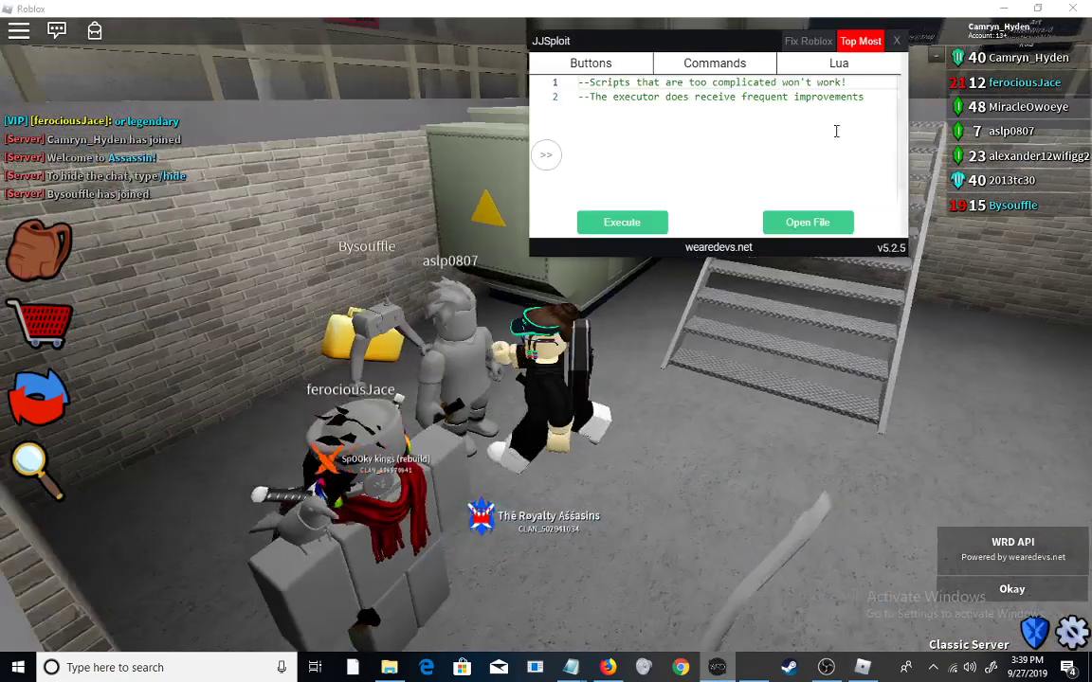
key(Return)
key(ctrl+v)
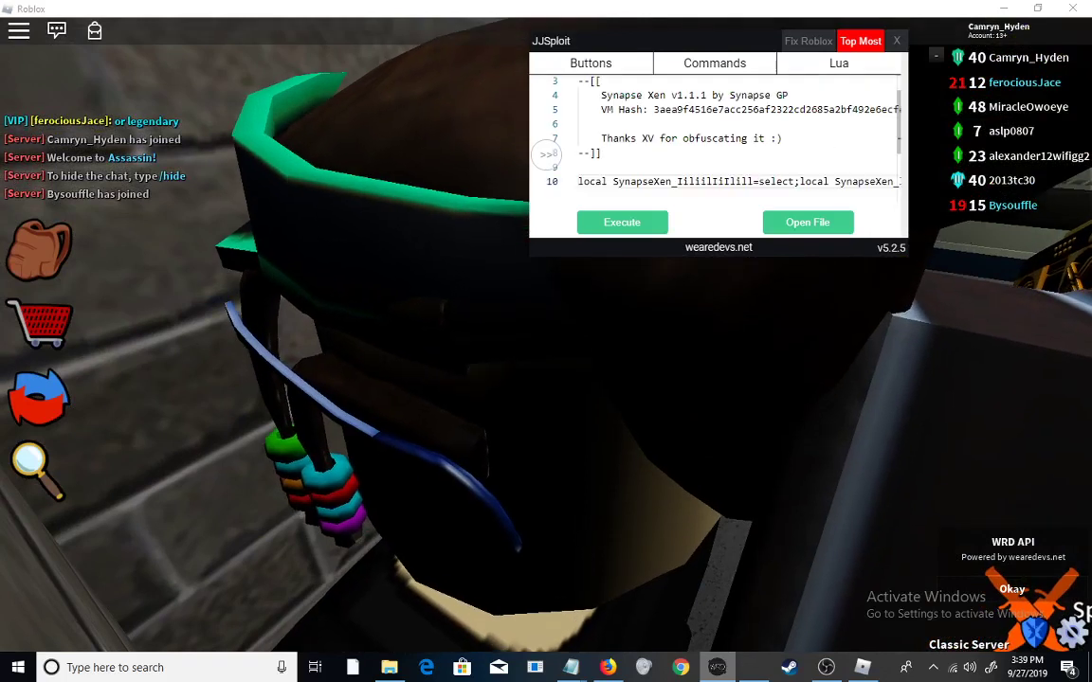
click(659, 230)
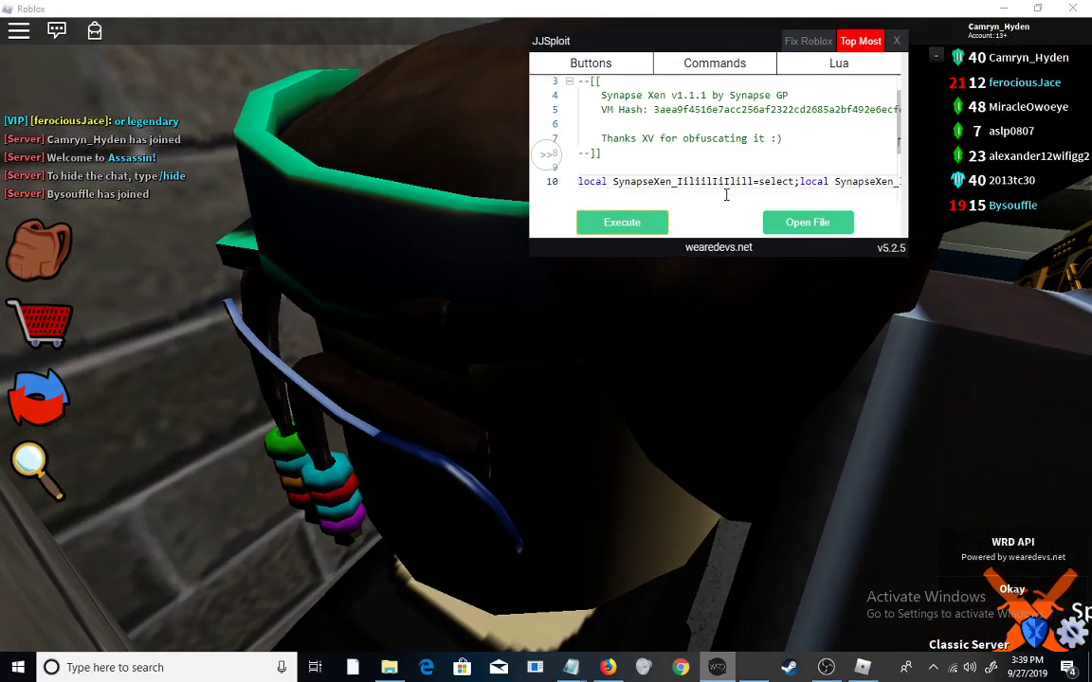
key(alt+Tab)
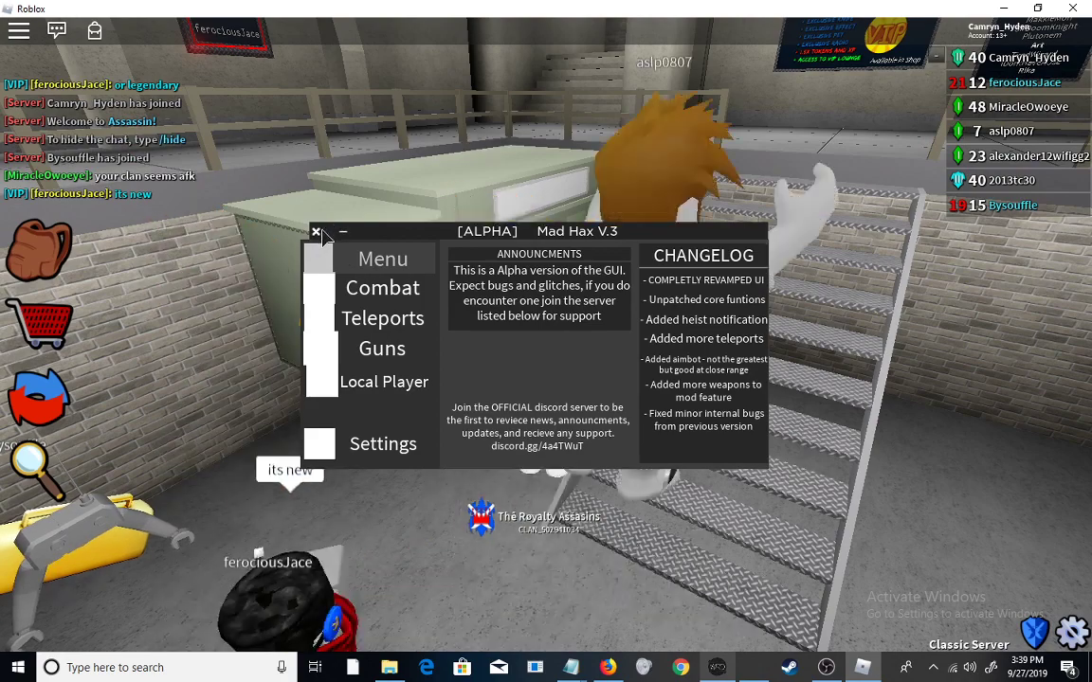
Close the Mad Hax GUI and take the Roblox window off full screen.
click(316, 231)
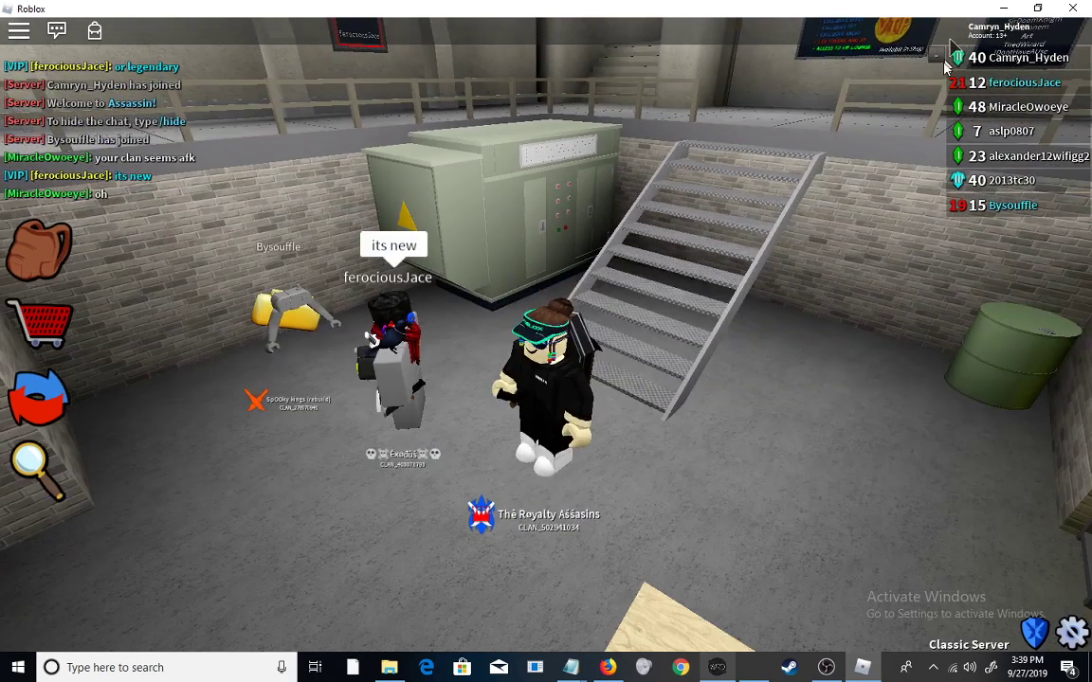
click(1038, 7)
Google 'assassin box hack' in Firefox and open the Assassin Artificial Hitbox thread.
click(592, 13)
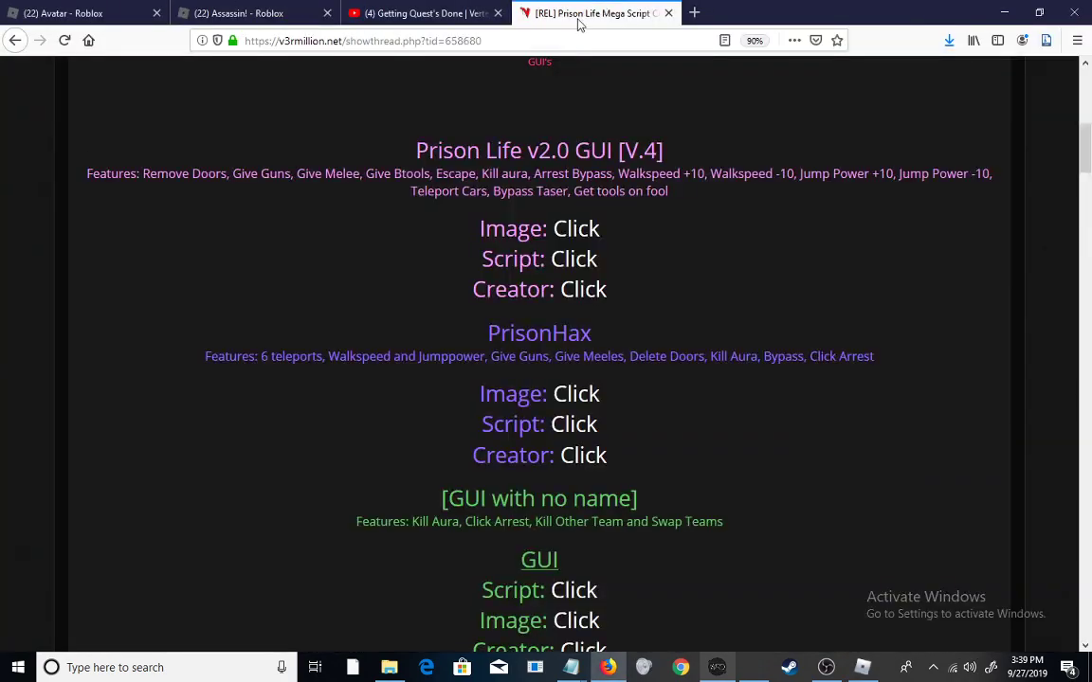
click(575, 41)
text(a)
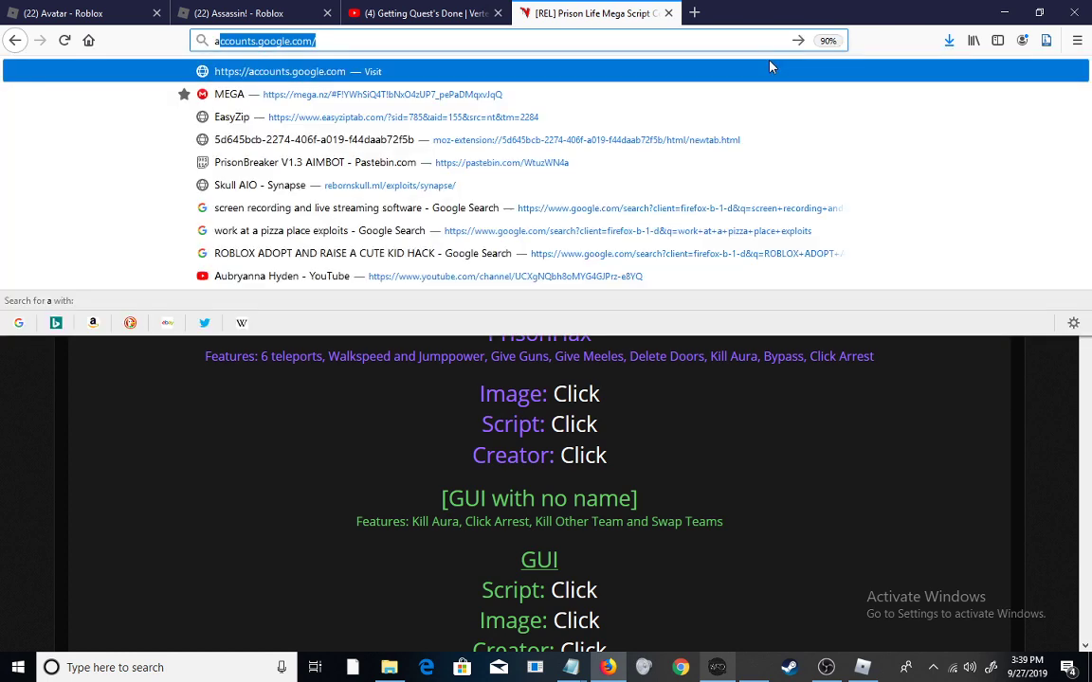
text(ssassin box hack)
key(Return)
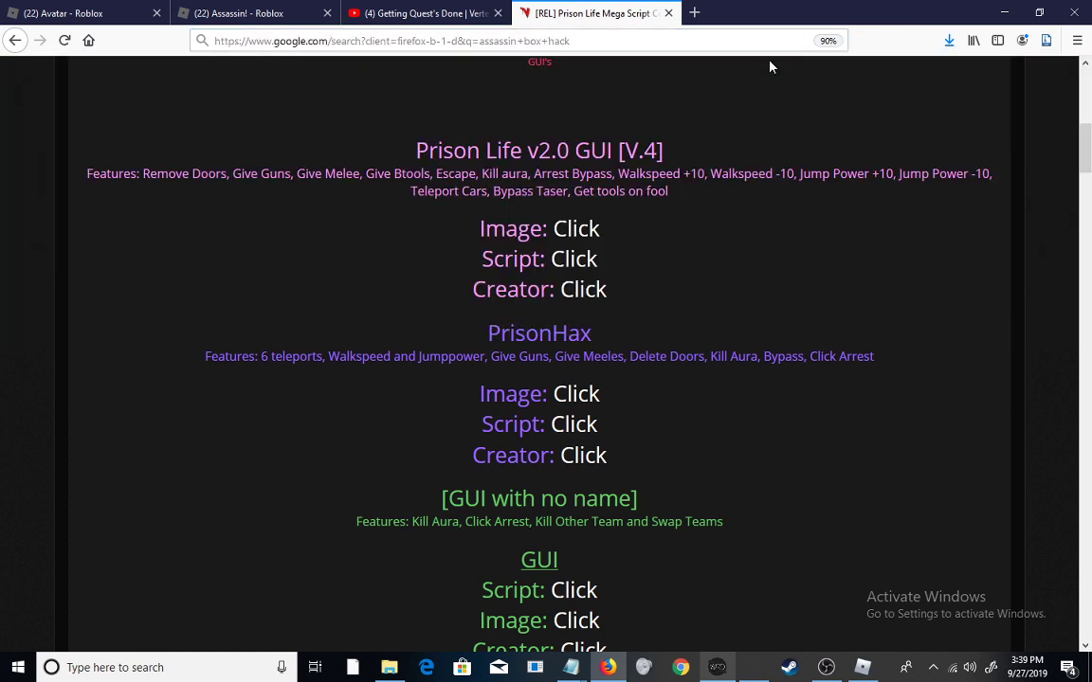
click(283, 42)
text(assassin h)
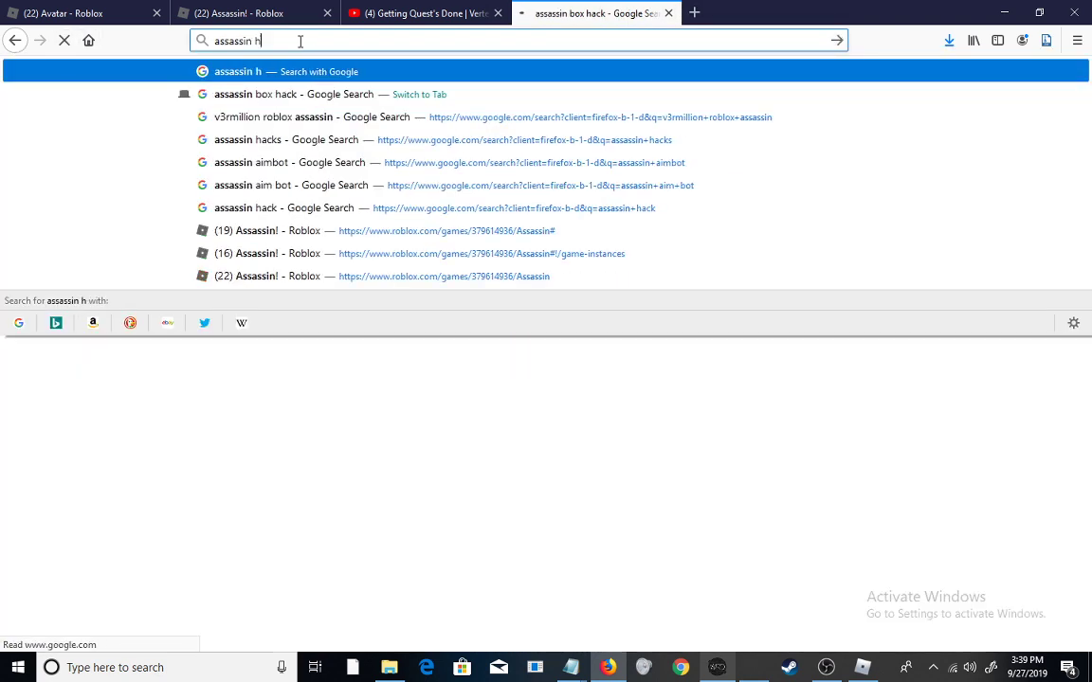
text(it)
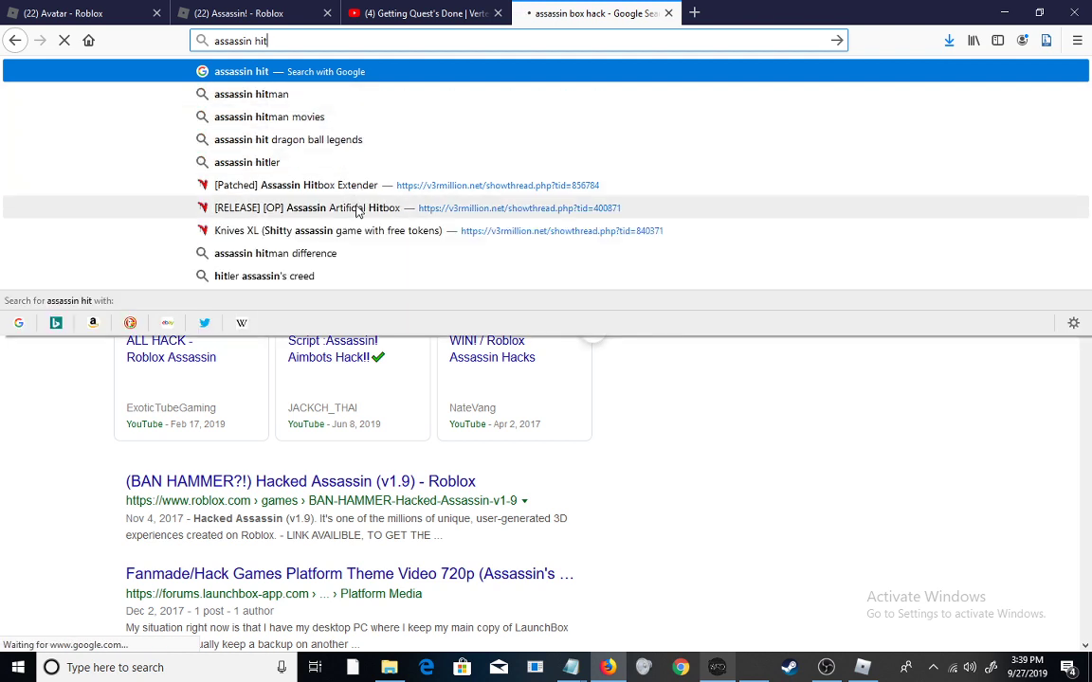
click(358, 209)
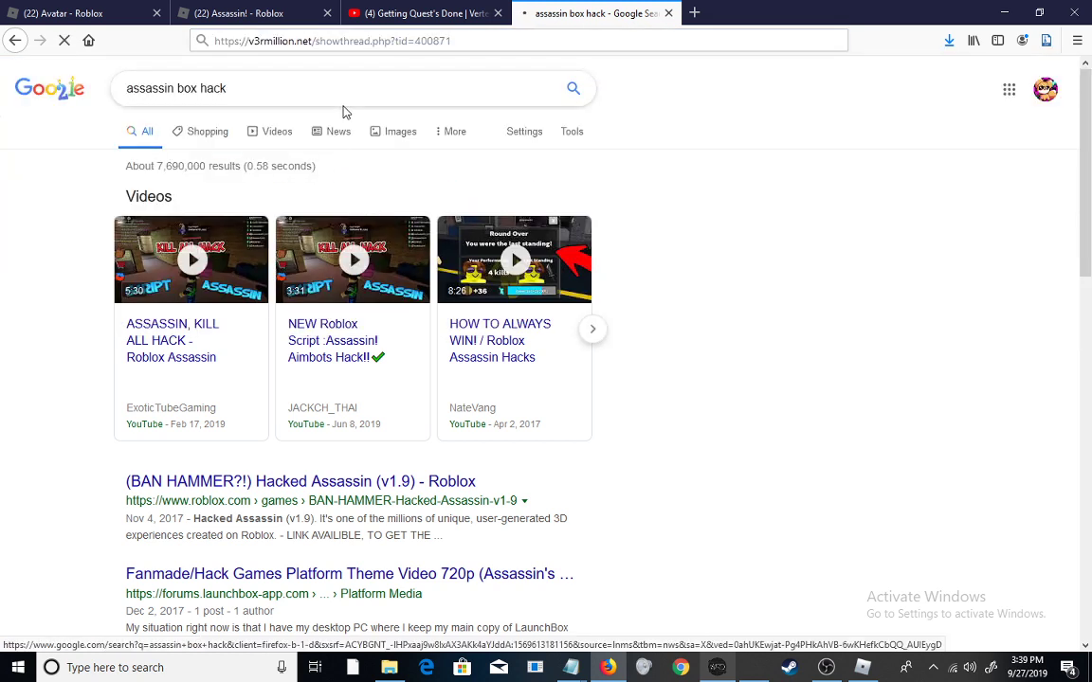
scroll(359, 209, down, 2)
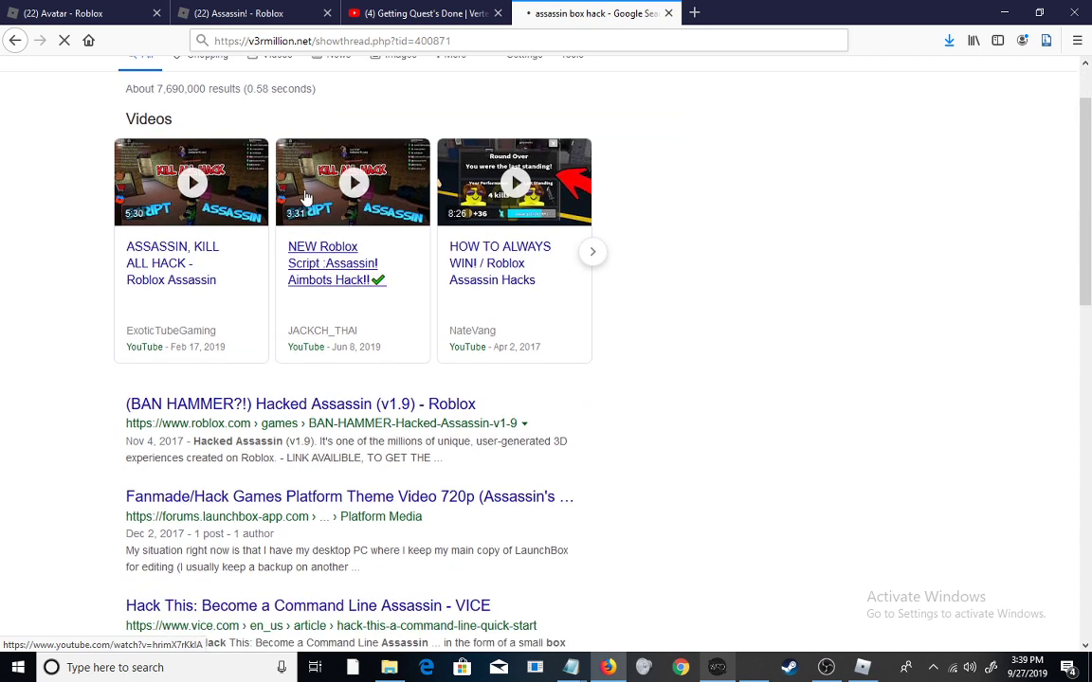
scroll(368, 378, down, 1)
scroll(367, 378, down, 2)
scroll(367, 378, down, 2)
scroll(459, 363, down, 1)
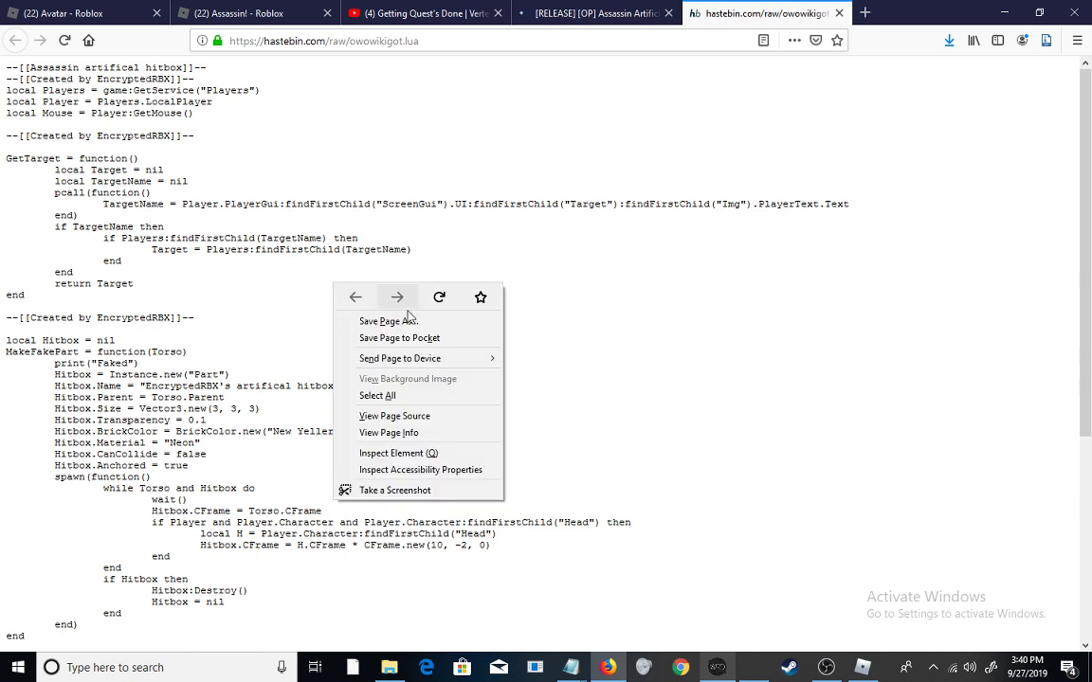
Copy the full hastebin hitbox script and bring Roblox back to the front.
click(414, 395)
right_click(387, 347)
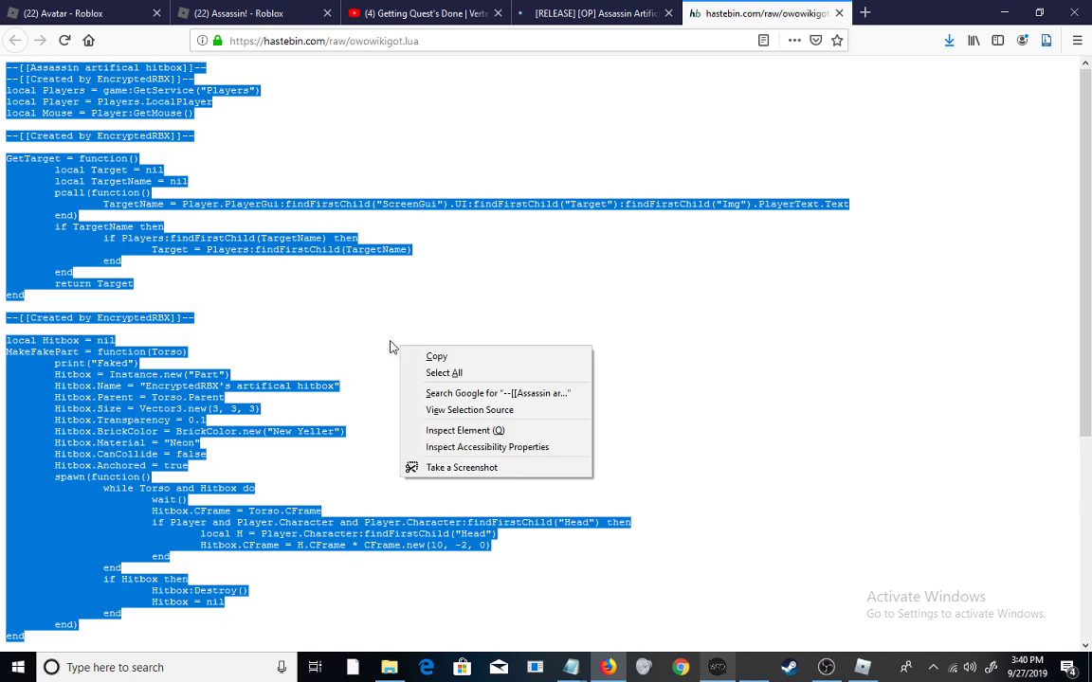
click(436, 357)
click(756, 674)
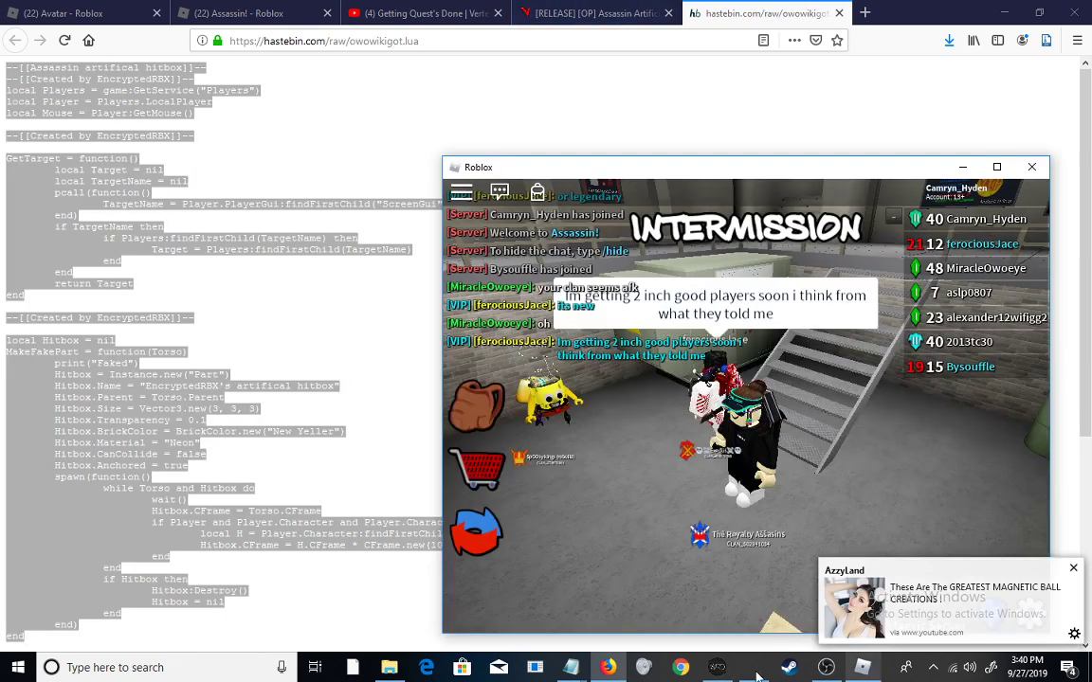
Replace the old script in JJSploit's editor with the hitbox script and execute it.
click(994, 166)
mouse_move(718, 667)
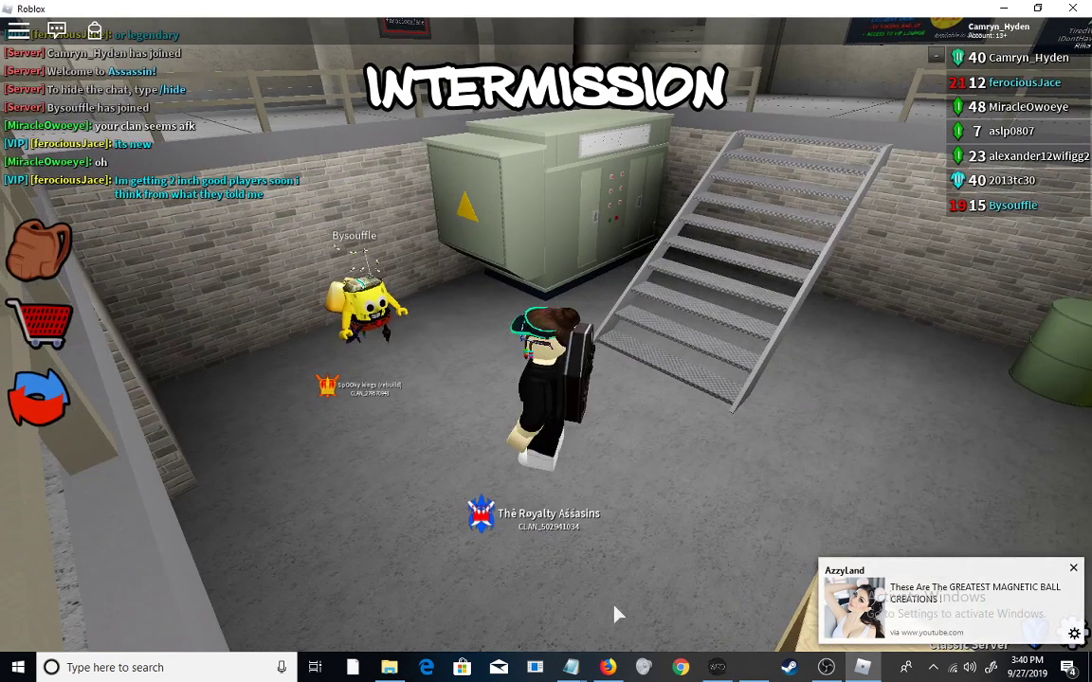
click(717, 668)
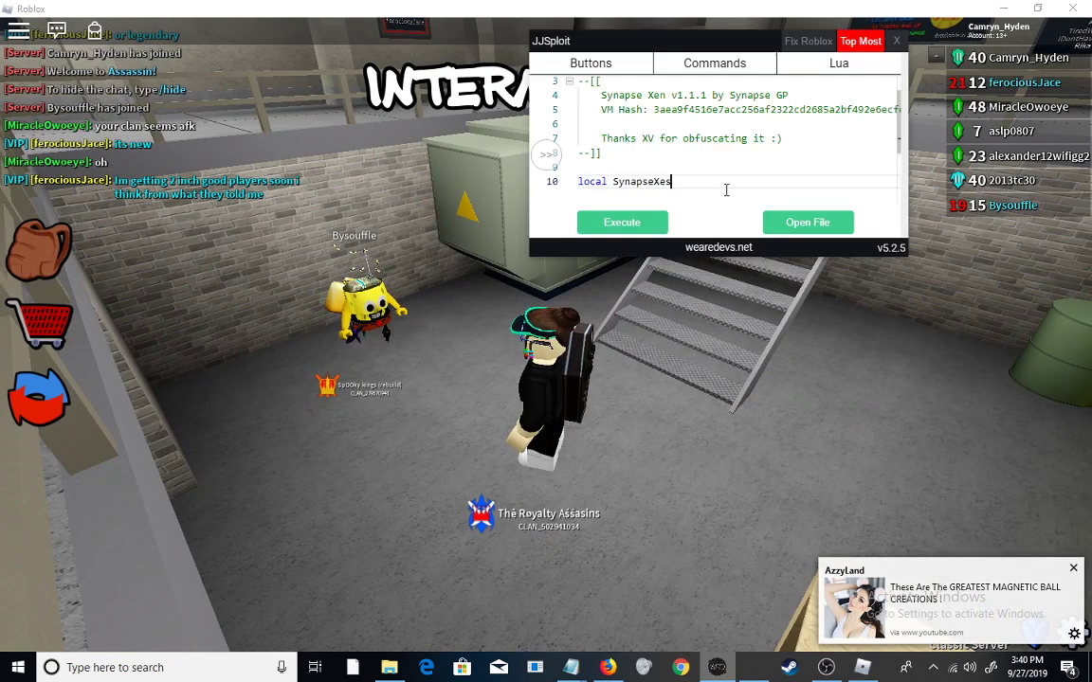
key(ctrl+a)
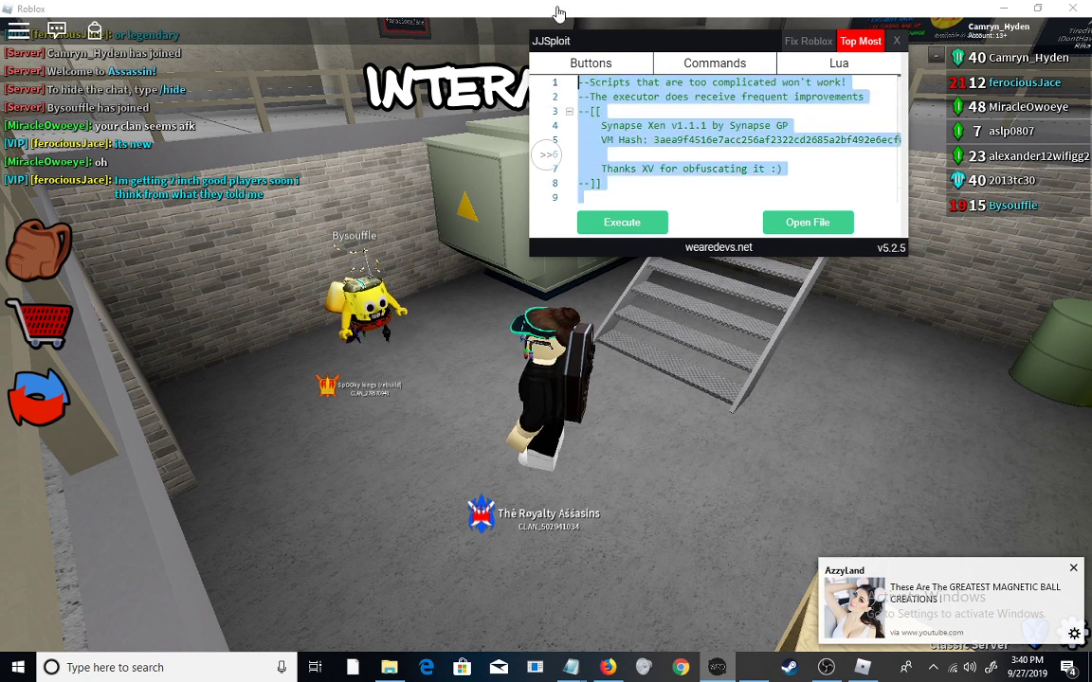
key(BackSpace)
key(ctrl+v)
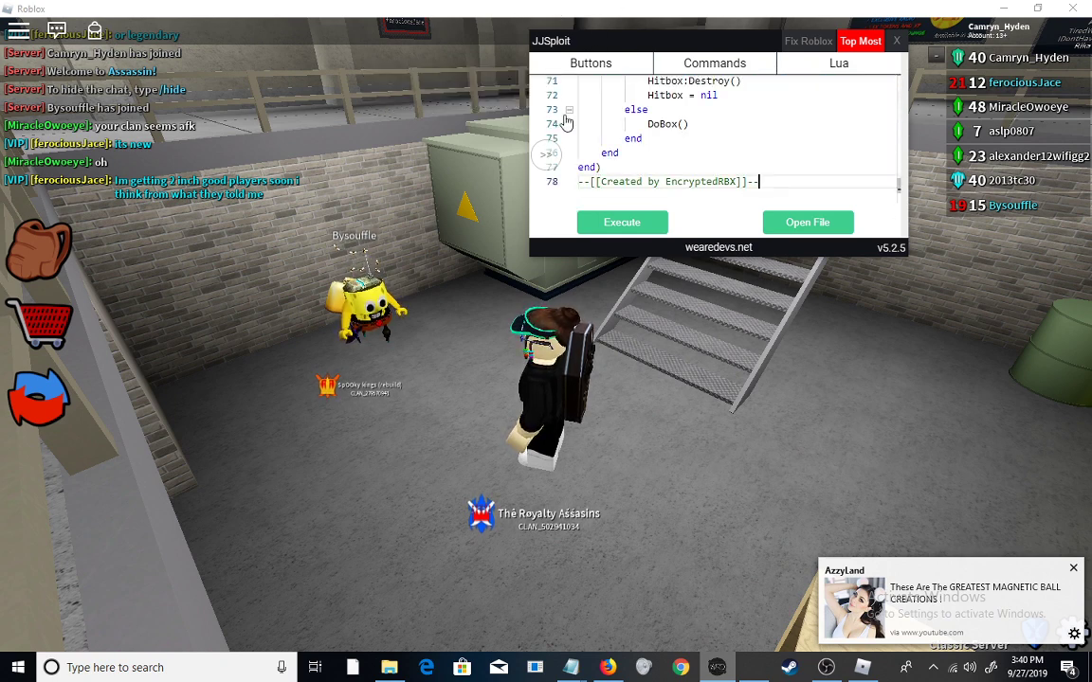
click(621, 221)
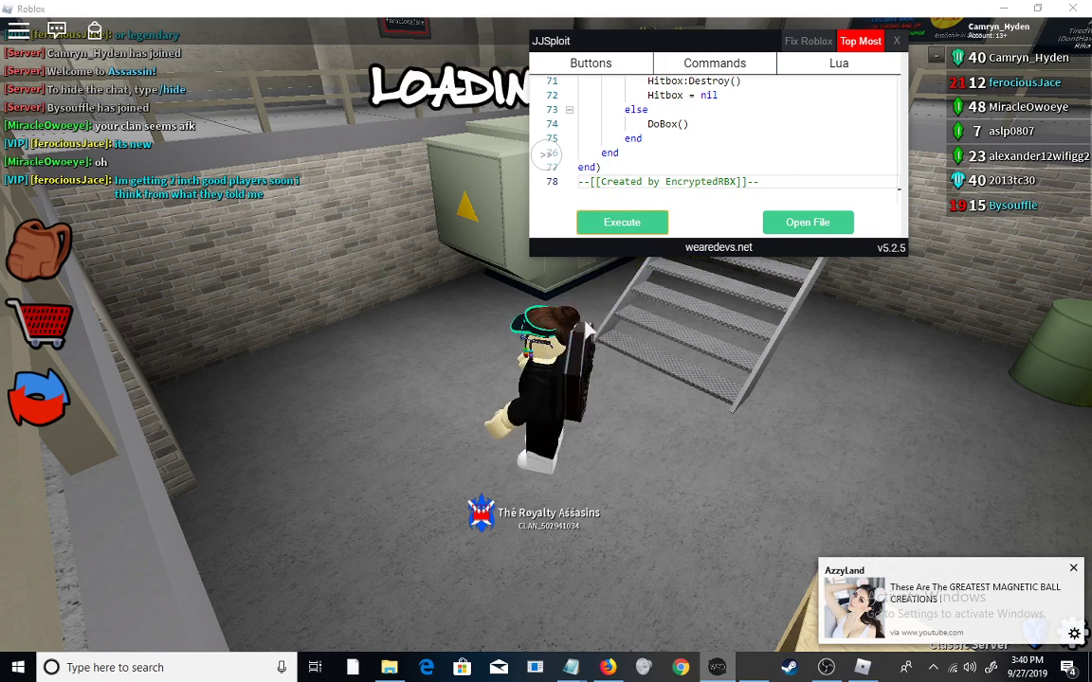
Return to the Assassin! game and turn the camera while the map loads.
click(585, 358)
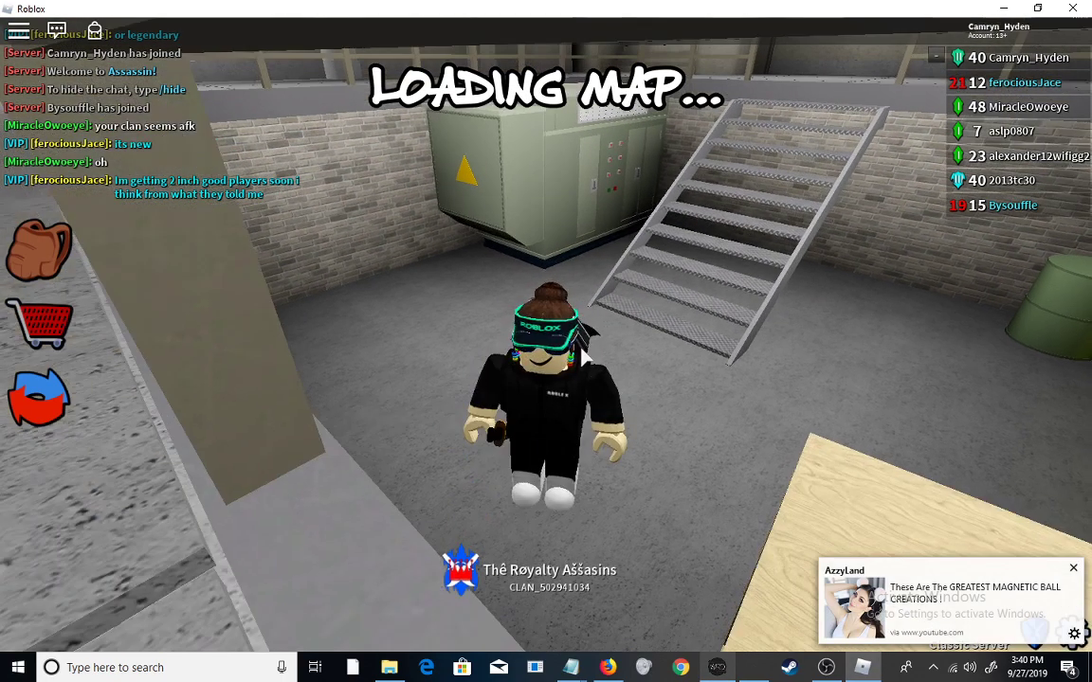
key(w)
key(Left)
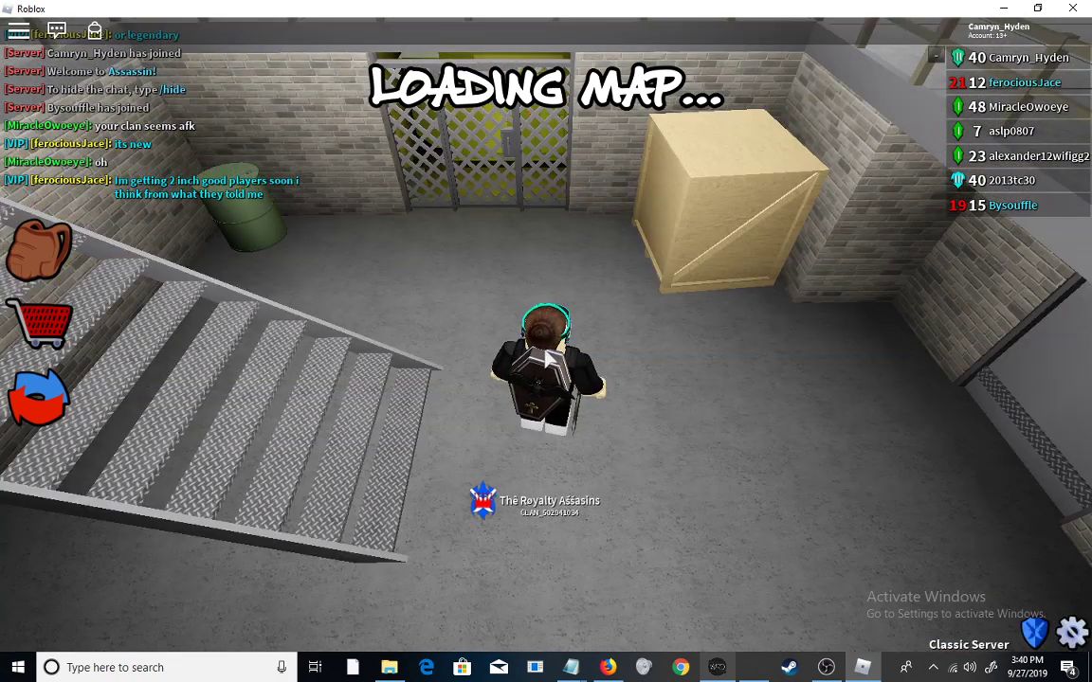
scroll(548, 358, down, 2)
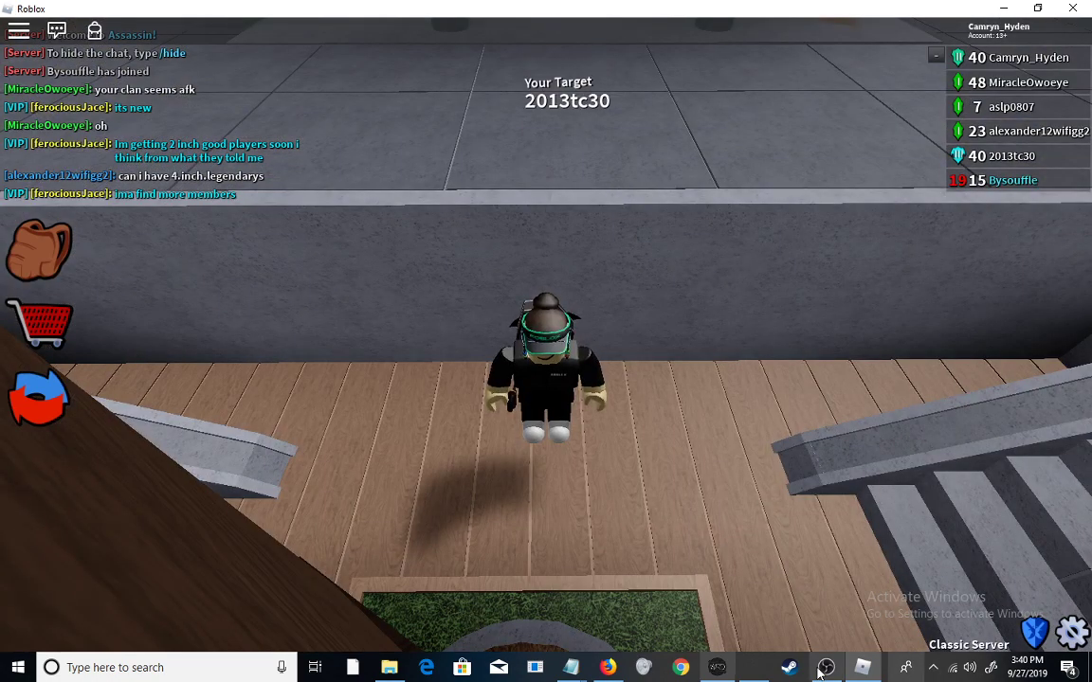
Glance at the JJSploit script, then walk the avatar toward the stairs.
click(717, 667)
scroll(686, 149, up, 4)
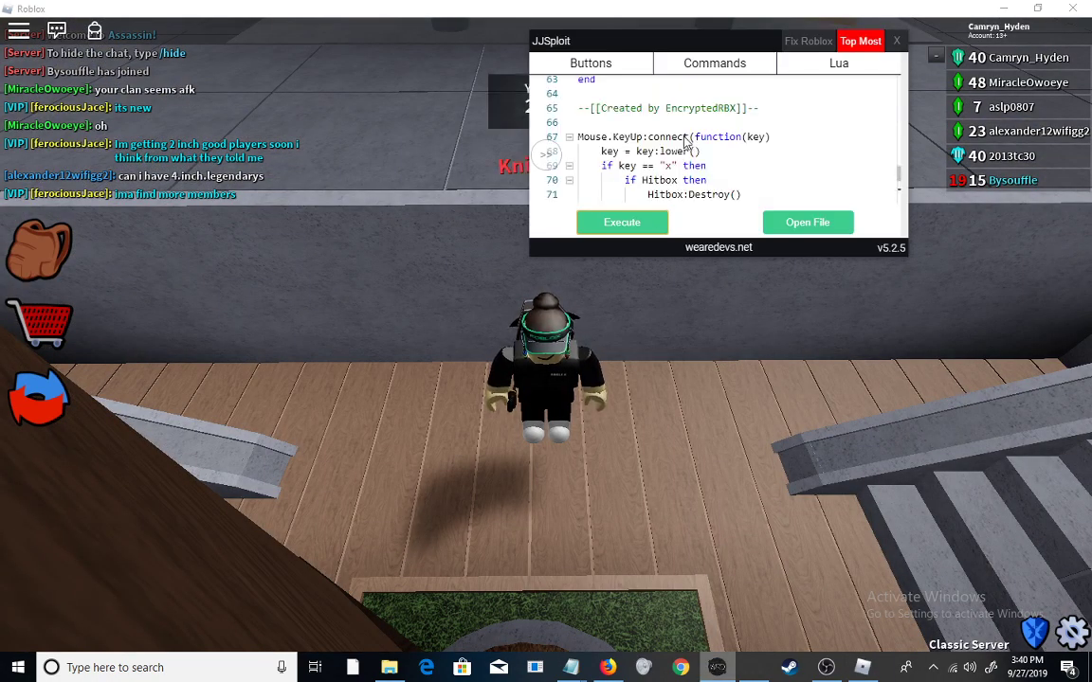
scroll(689, 150, up, 3)
scroll(696, 152, up, 3)
scroll(711, 152, up, 8)
scroll(718, 152, up, 3)
scroll(727, 146, up, 3)
scroll(736, 141, up, 1)
scroll(745, 154, down, 1)
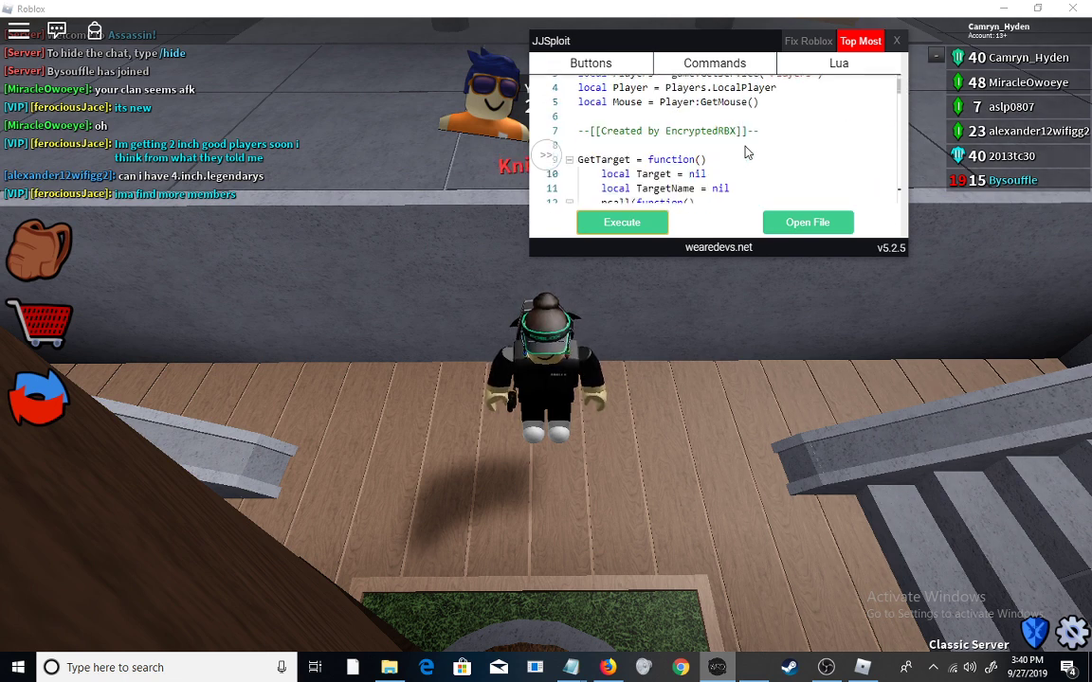
scroll(747, 152, down, 2)
scroll(746, 152, down, 1)
scroll(746, 152, down, 2)
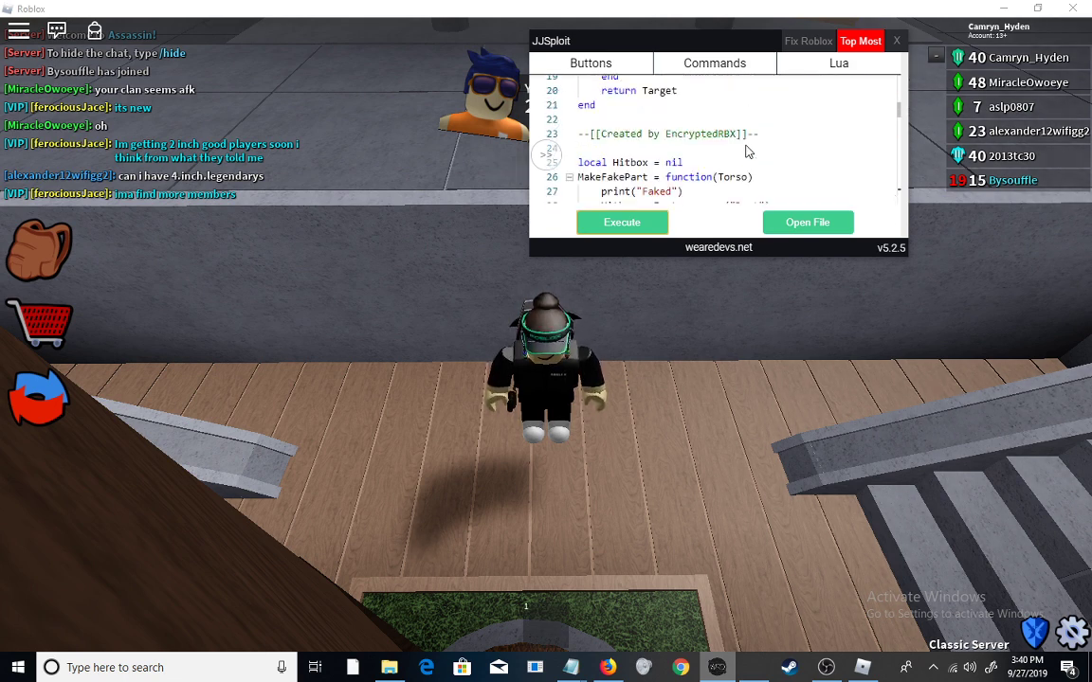
scroll(755, 144, down, 1)
scroll(755, 144, down, 1)
scroll(756, 144, down, 3)
scroll(758, 145, down, 2)
scroll(758, 145, down, 3)
scroll(758, 145, down, 3)
click(524, 470)
key(shift)
key(w)
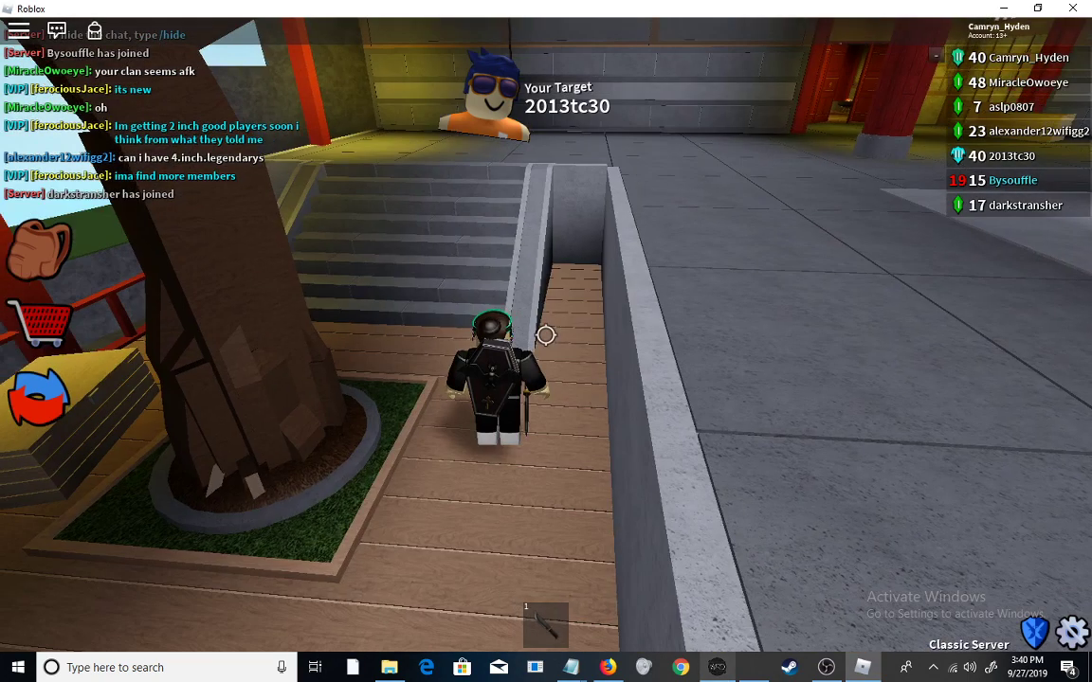
Turn toward the red-pillared building and equip the knife.
key(shift)
key(Left)
key(Left)
key(Left)
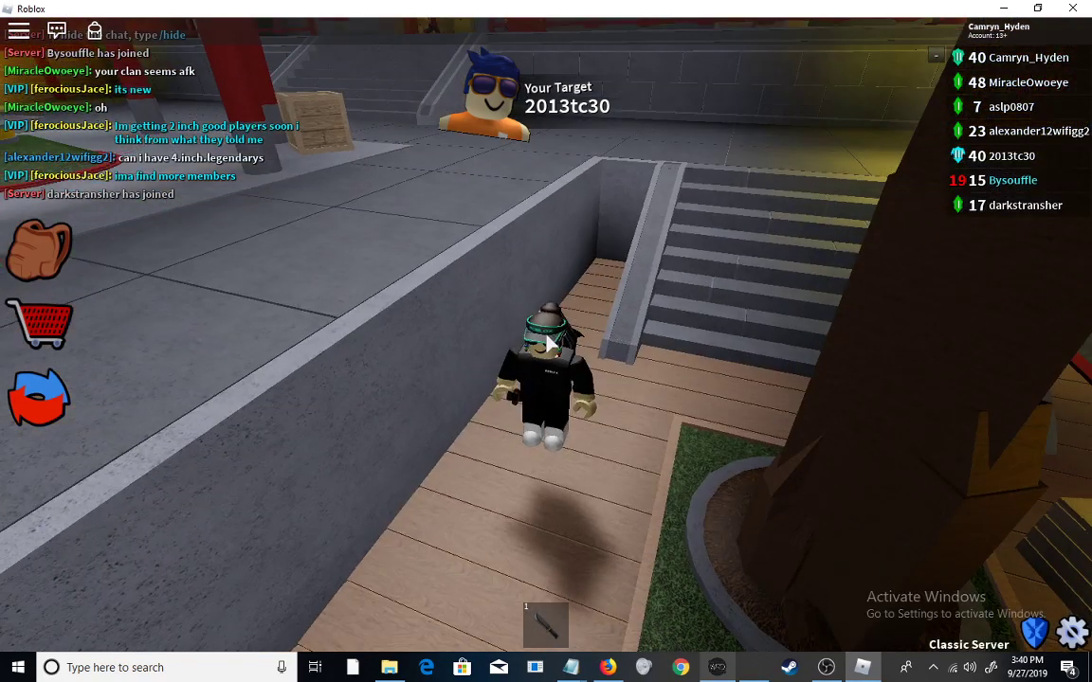
key(shift)
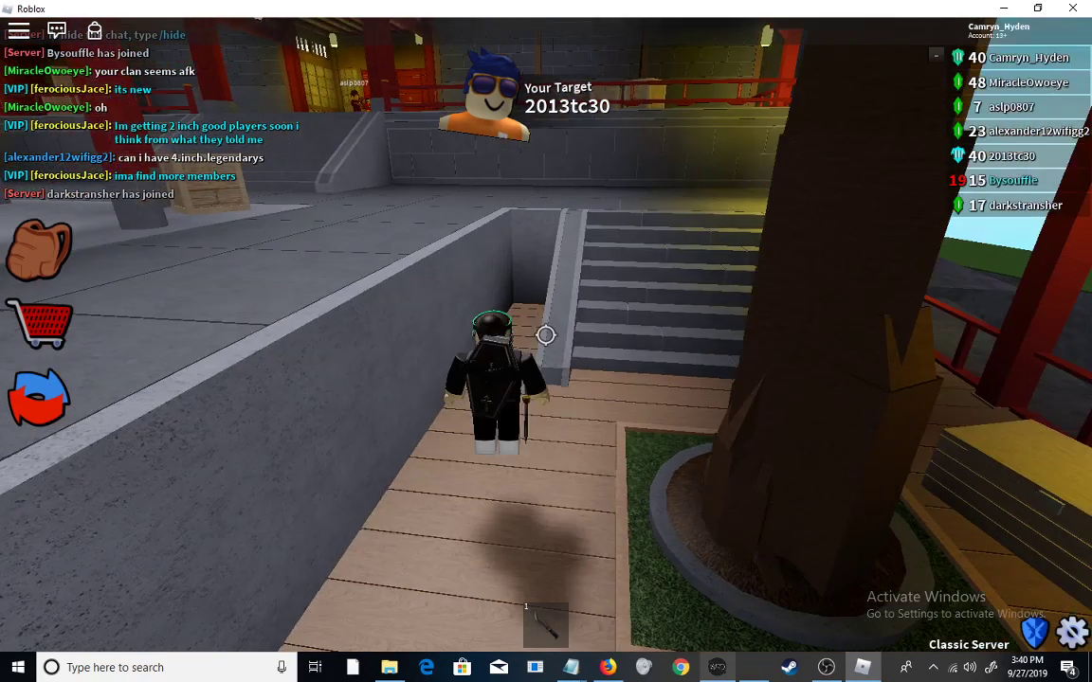
key(w)
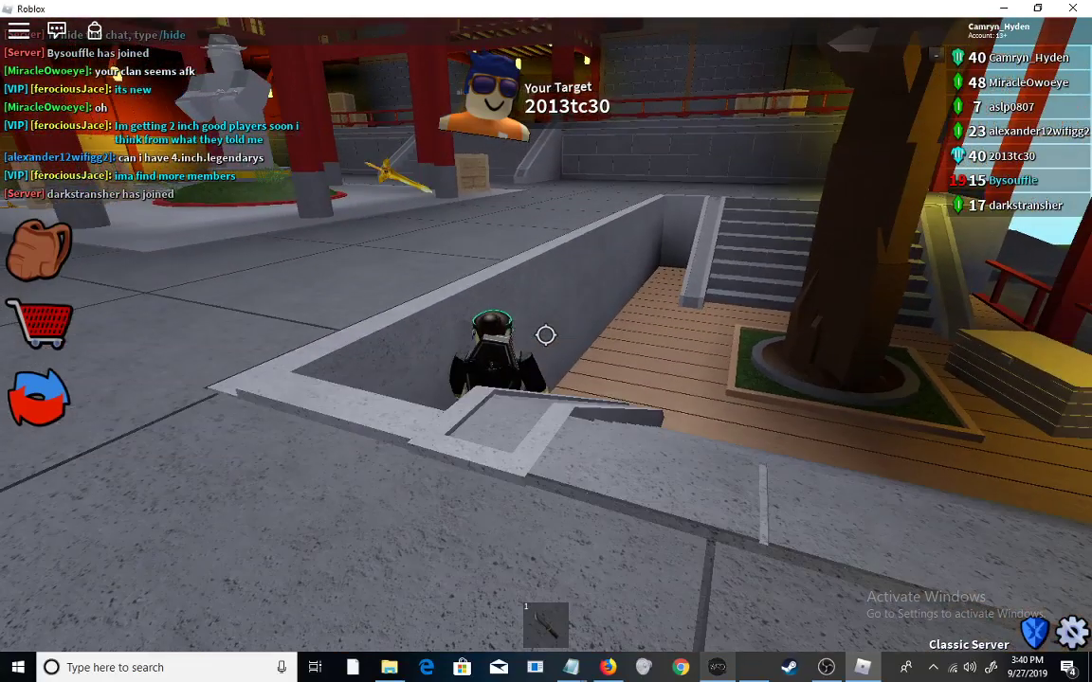
key(Left)
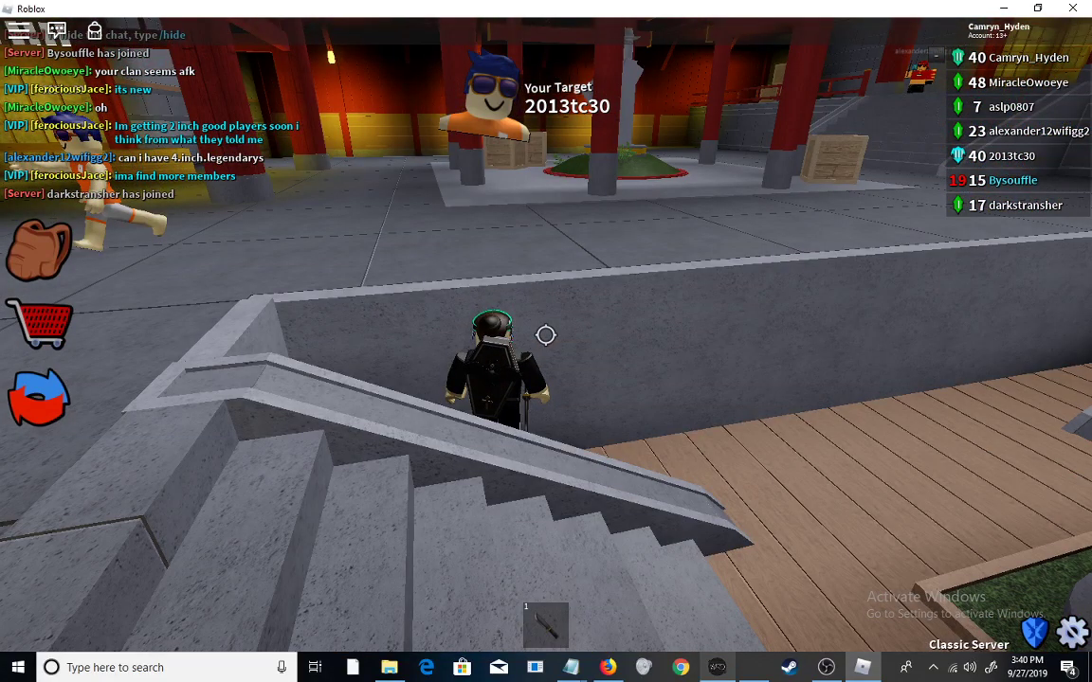
key(1)
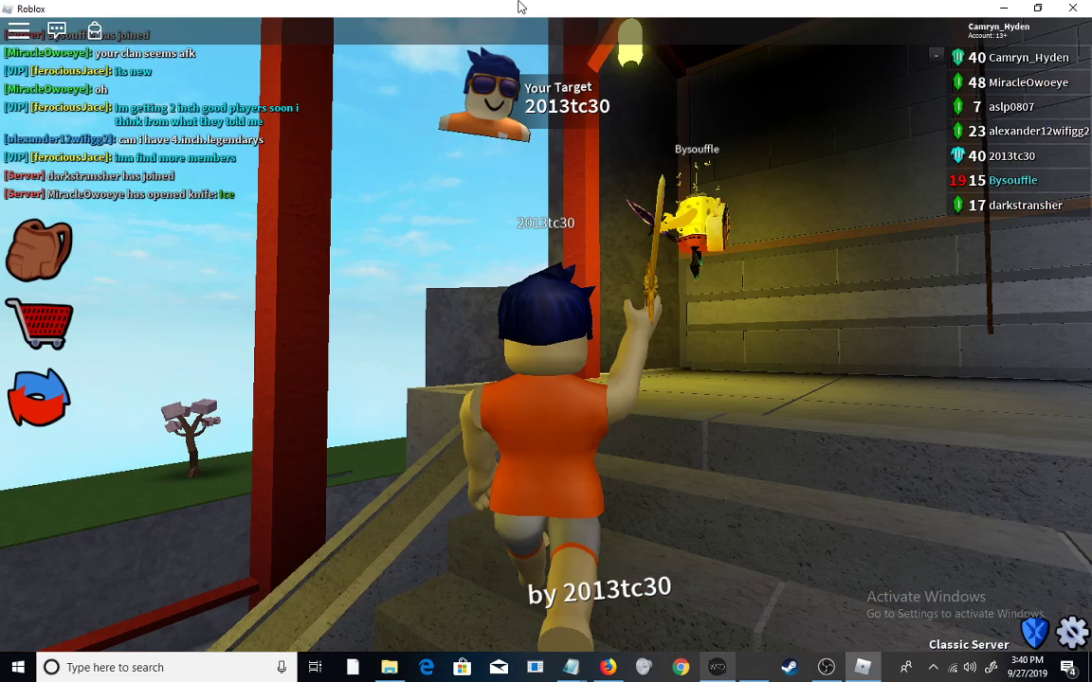
Check the Assassin Artificial Hitbox forum thread, then make Roblox full screen again.
double_click(519, 7)
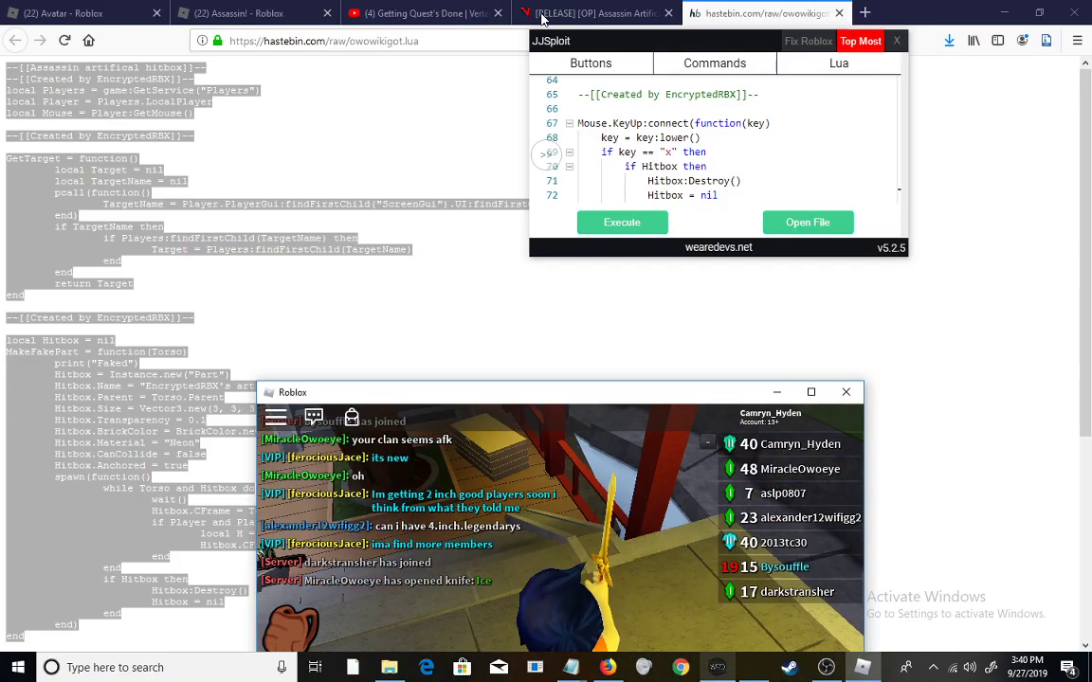
click(543, 15)
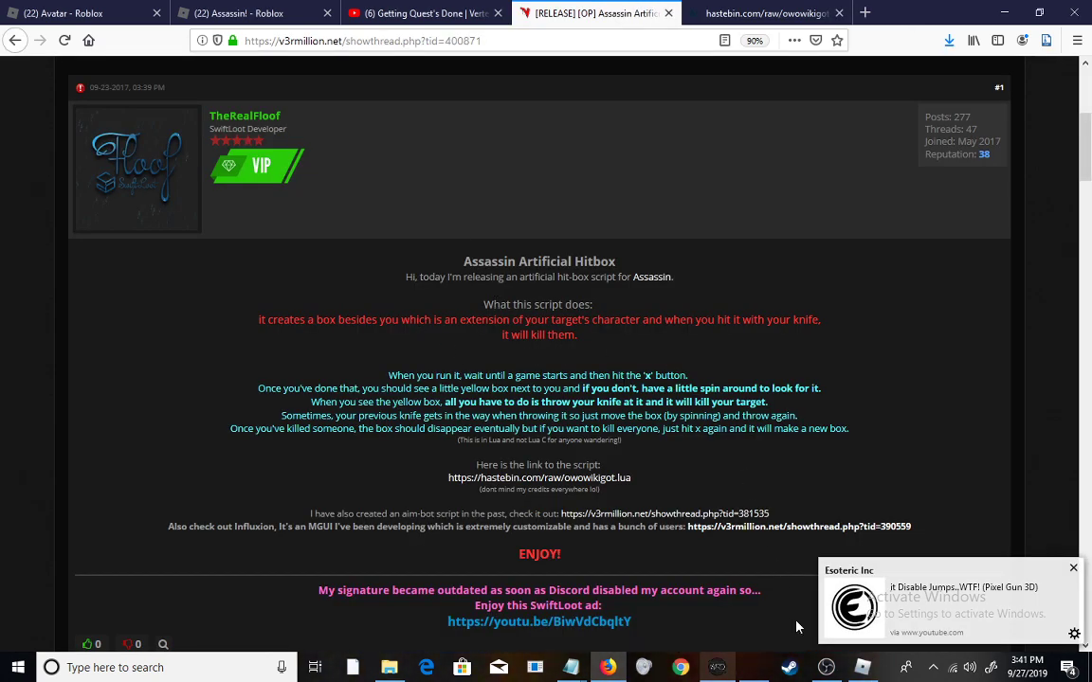
click(864, 669)
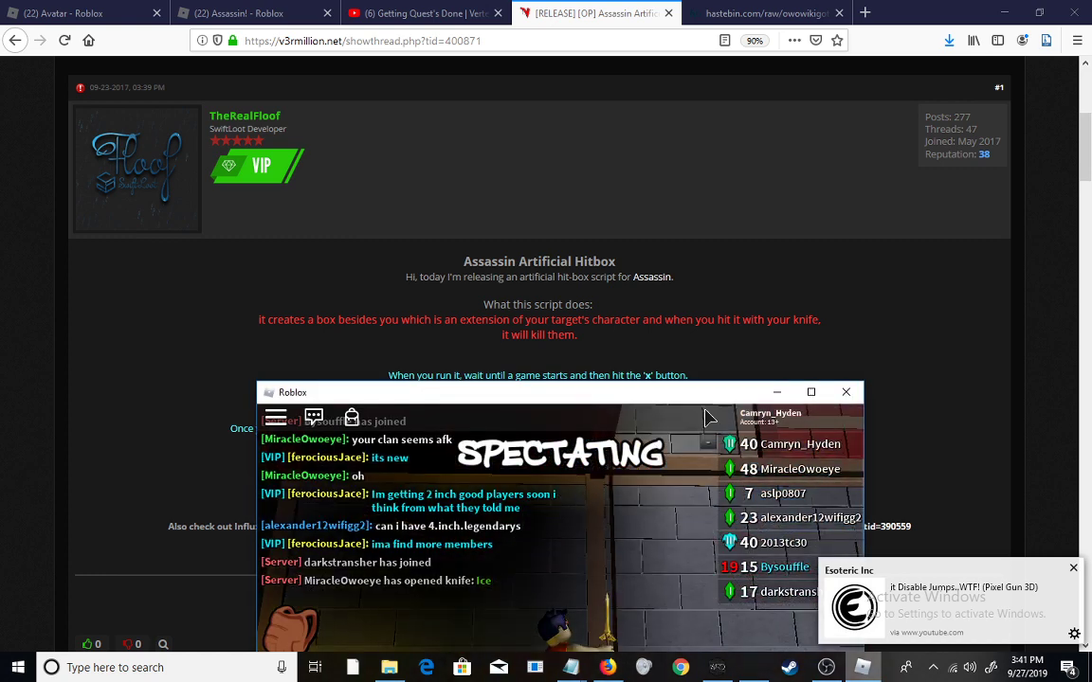
click(810, 392)
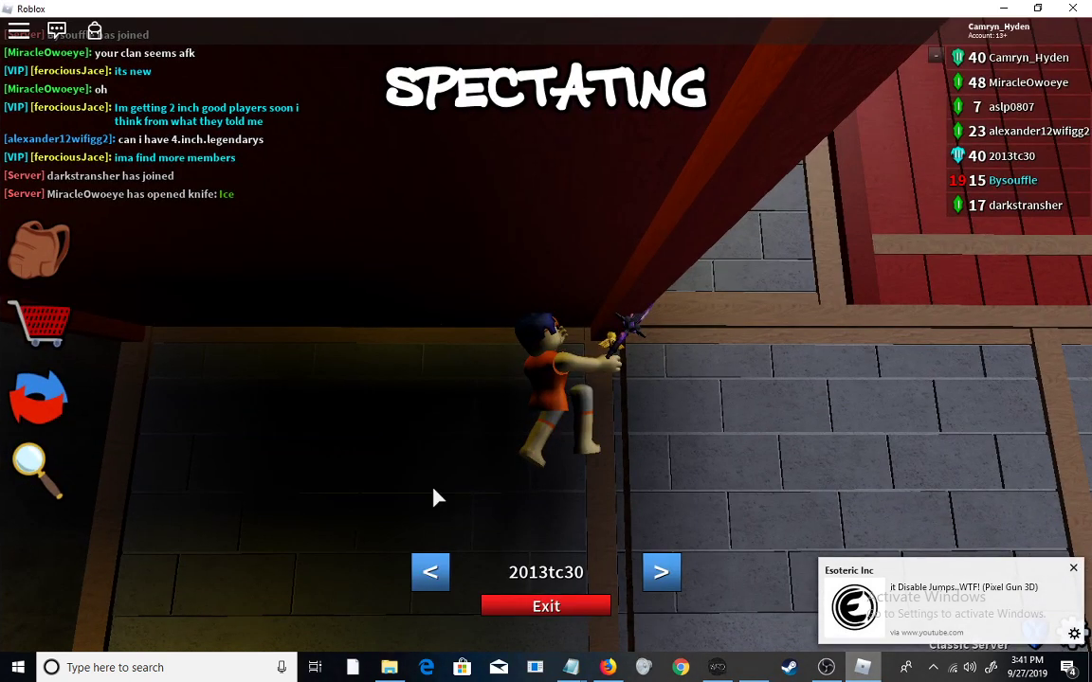
Walk toward the crate and re-execute the hitbox script in JJSploit.
key(s)
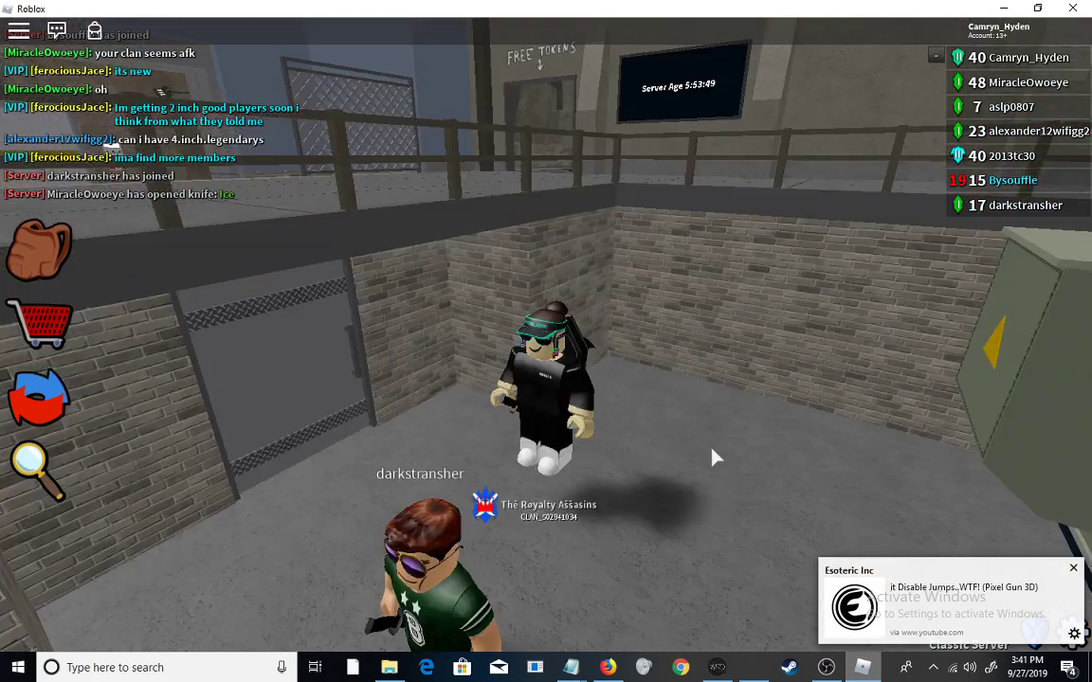
key(w)
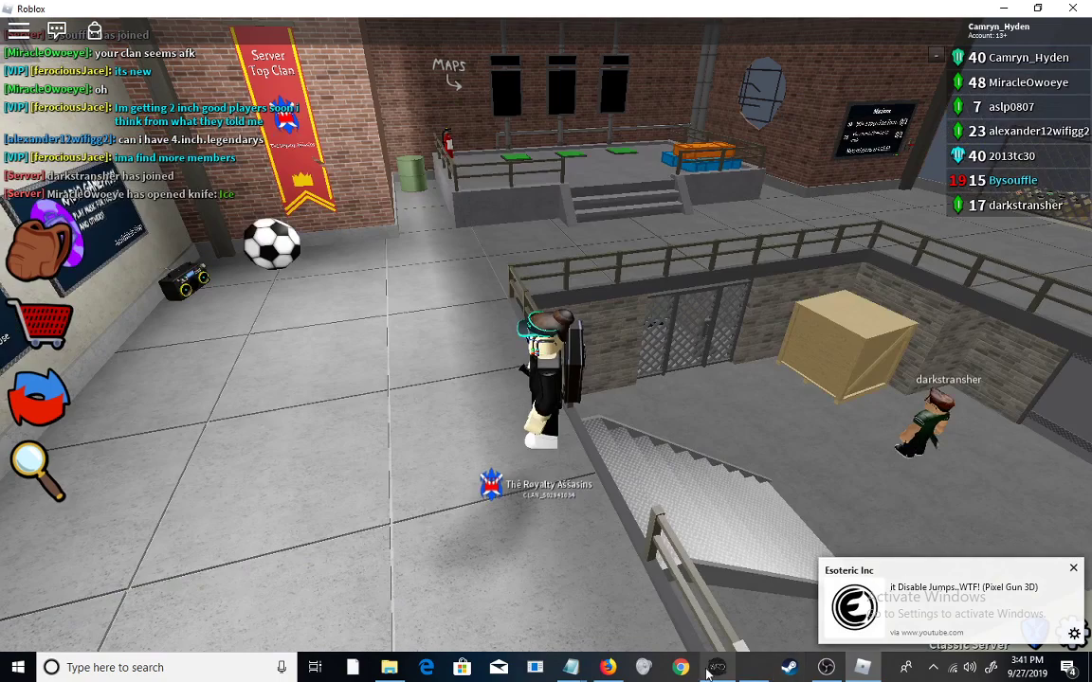
click(720, 667)
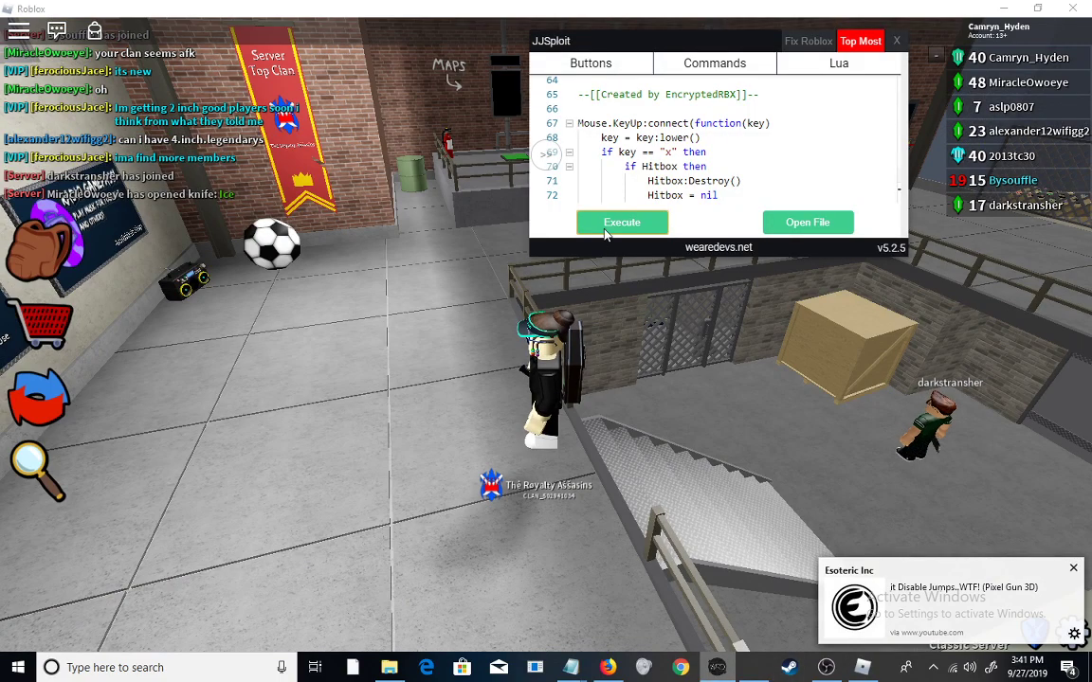
click(643, 327)
Walk across the lobby to face the VIP poster wall.
key(w)
key(Left)
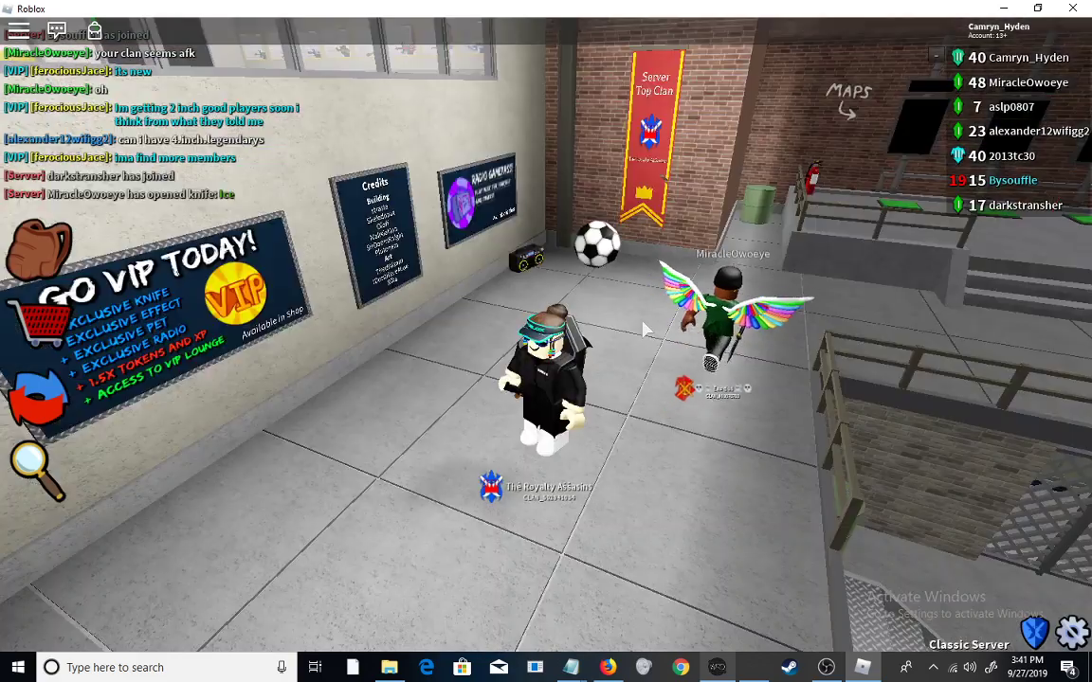
key(Right)
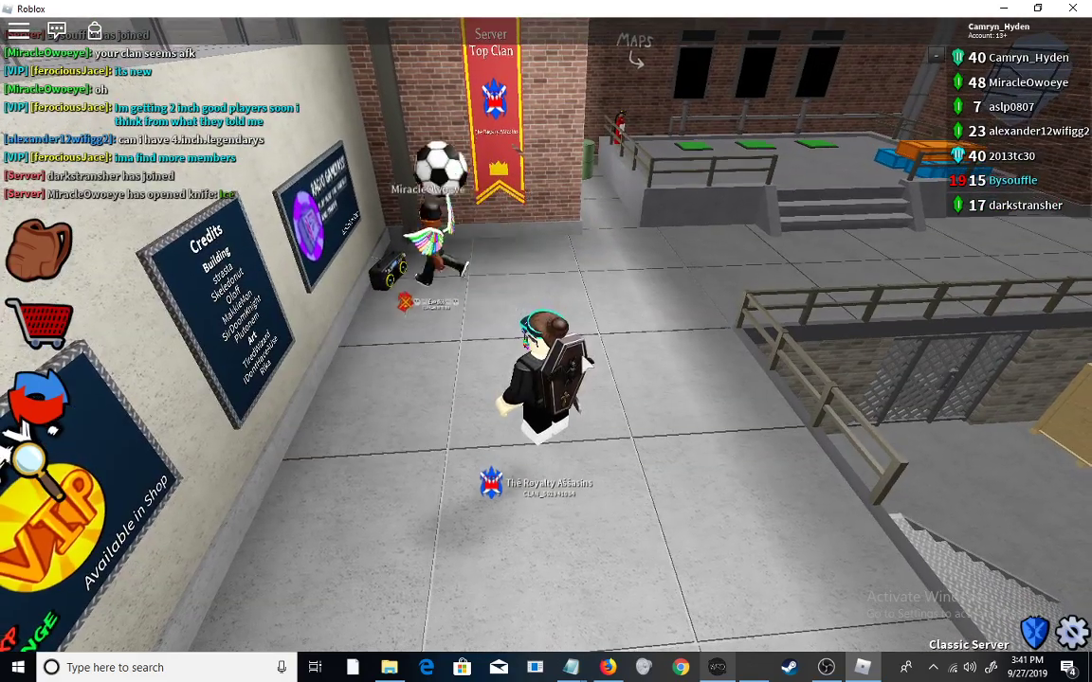
key(Right)
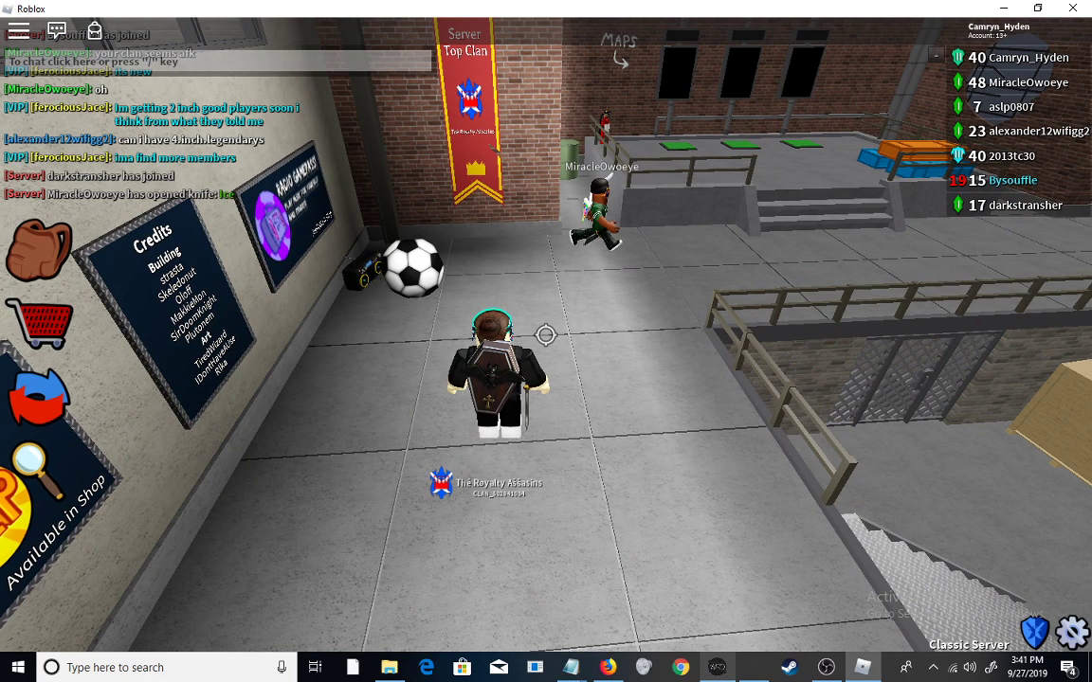
key(Left)
key(Left)
key(Right)
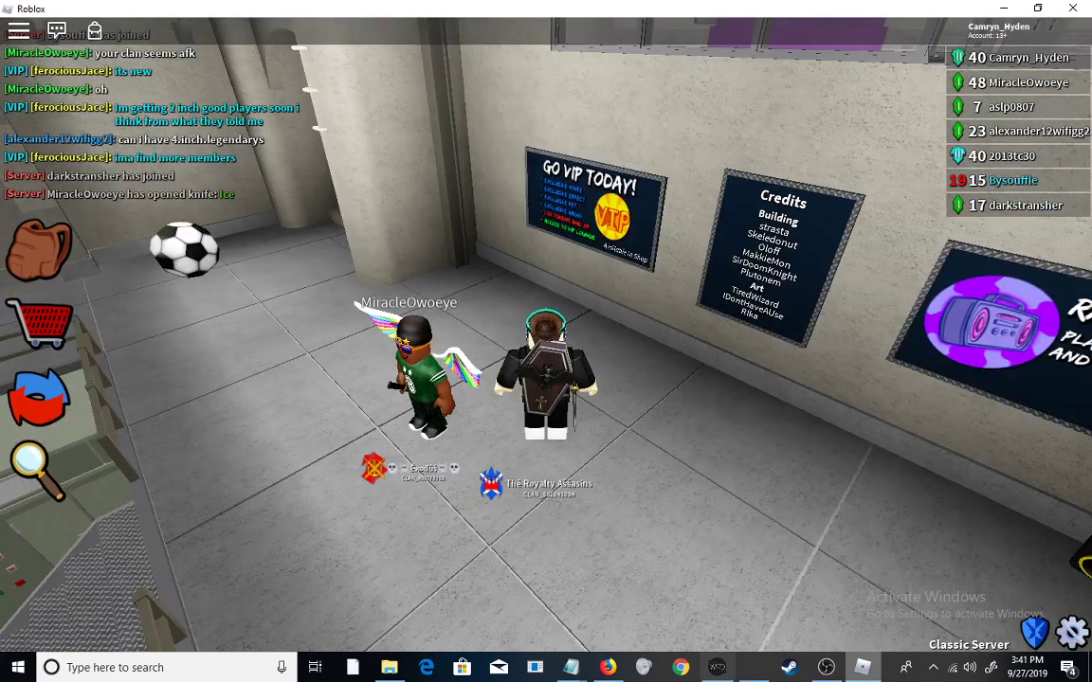
Shrink and move the Roblox window, then execute the hitbox script again.
double_click(572, 8)
mouse_move(503, 52)
mouse_down()
mouse_move(694, 304)
mouse_move(796, 406)
mouse_up()
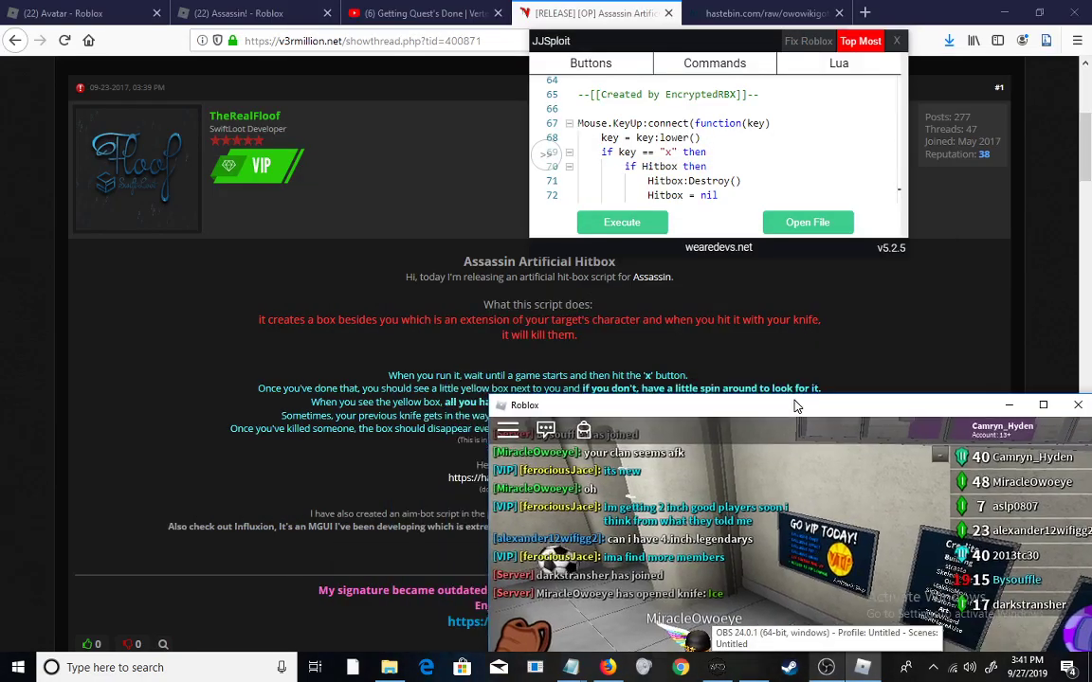
click(612, 300)
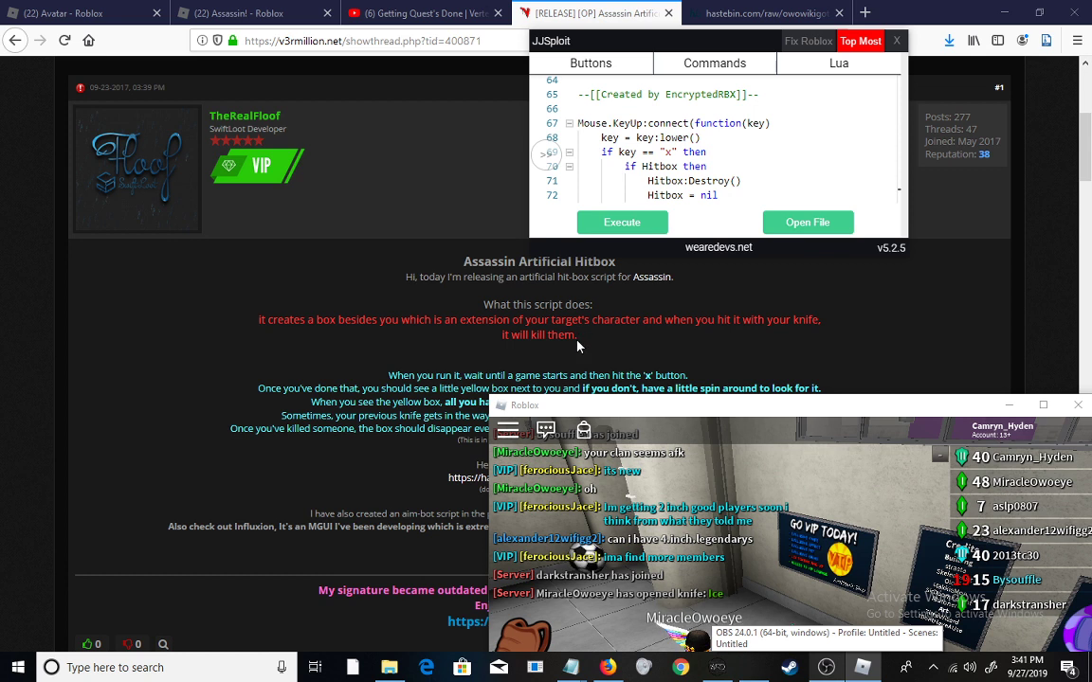
click(640, 220)
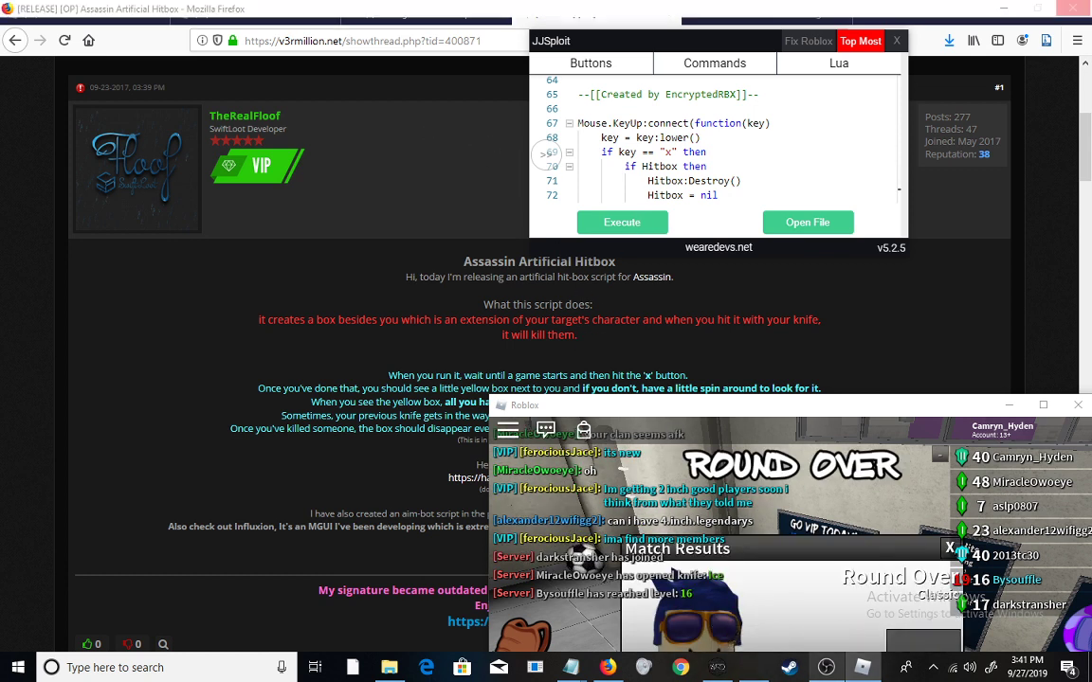
Close Roblox's Match Results panel and select the whole script in JJSploit.
click(933, 546)
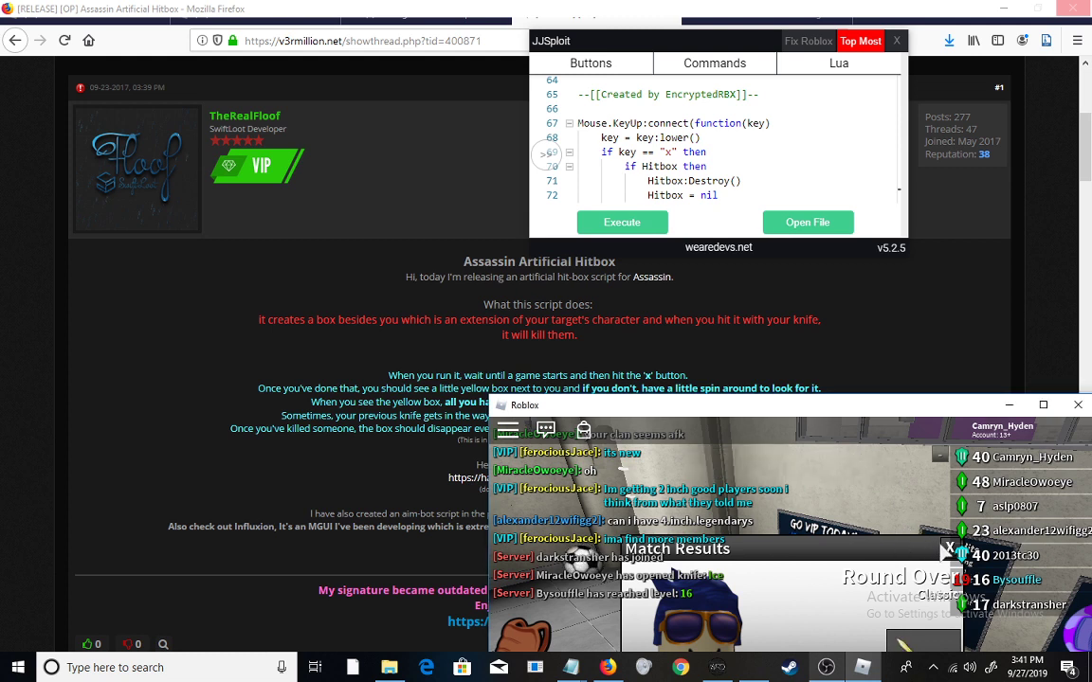
click(950, 548)
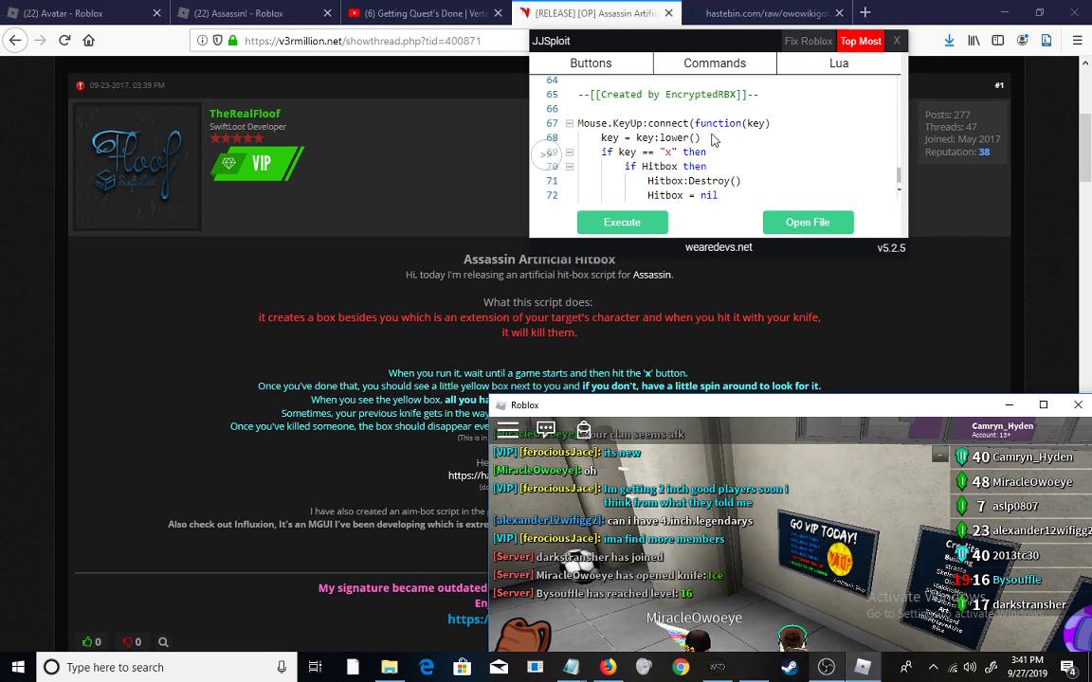
drag(607, 153, 521, 34)
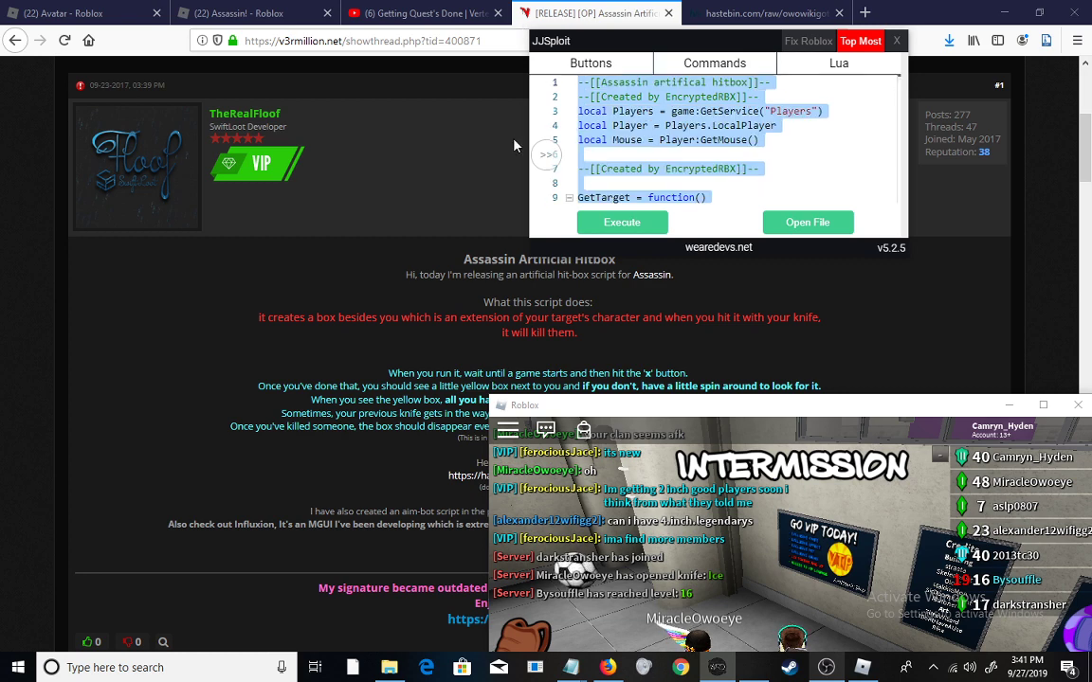
Copy the hitbox script from the hastebin page.
click(739, 13)
scroll(512, 256, down, 5)
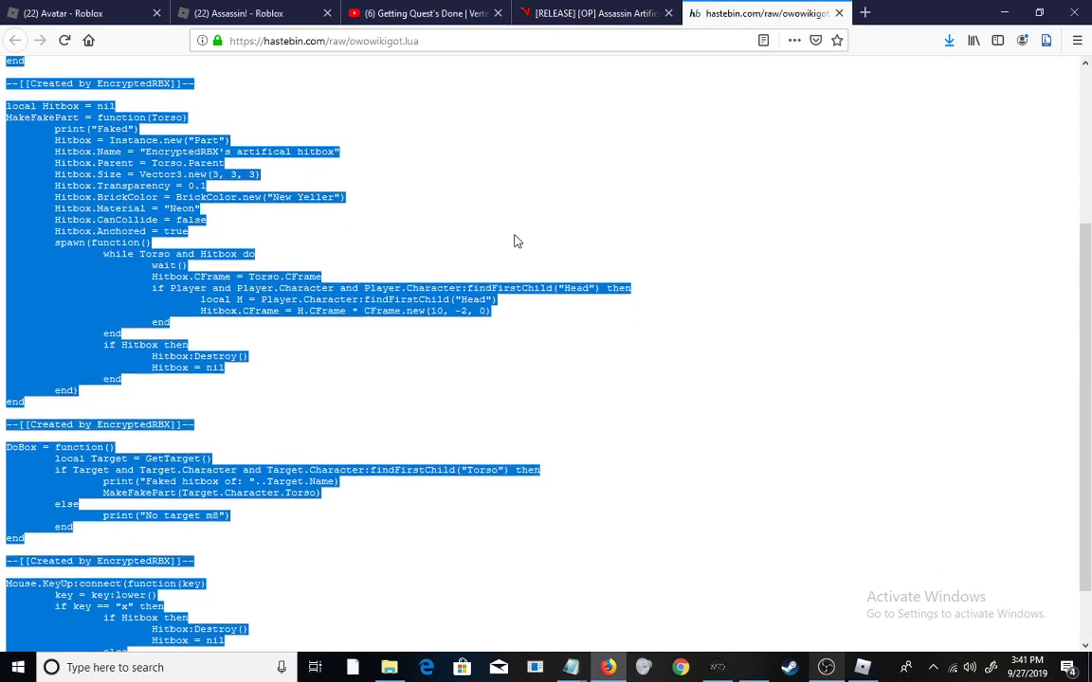
scroll(516, 241, down, 1)
right_click(260, 420)
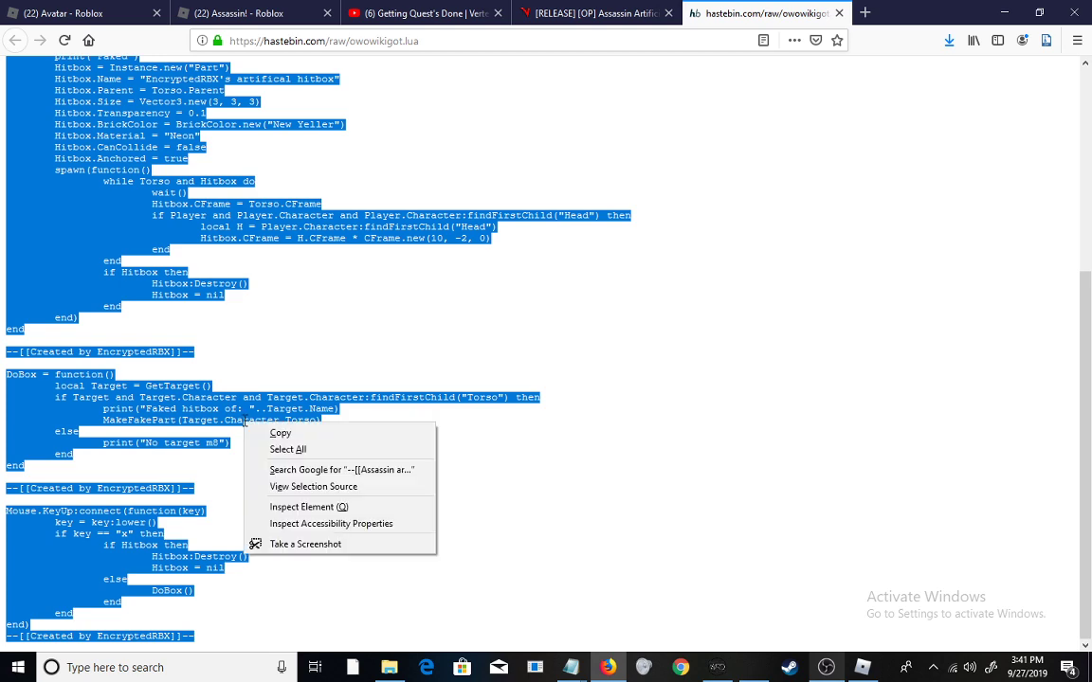
click(370, 434)
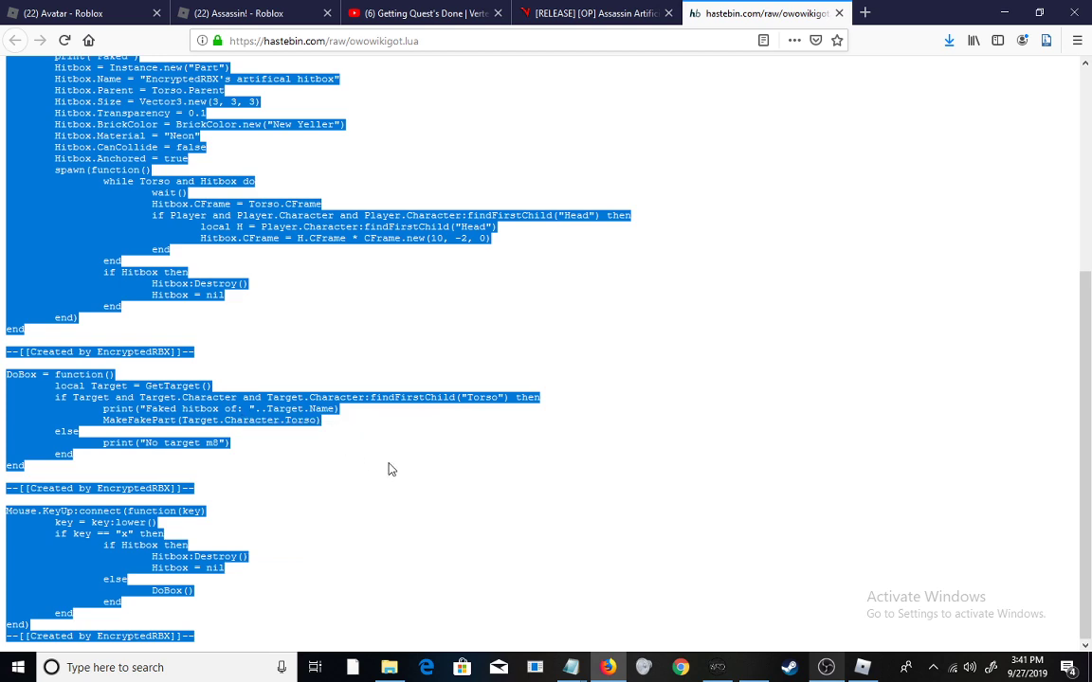
Paste the copied script into JJSploit's editor.
click(862, 667)
click(825, 667)
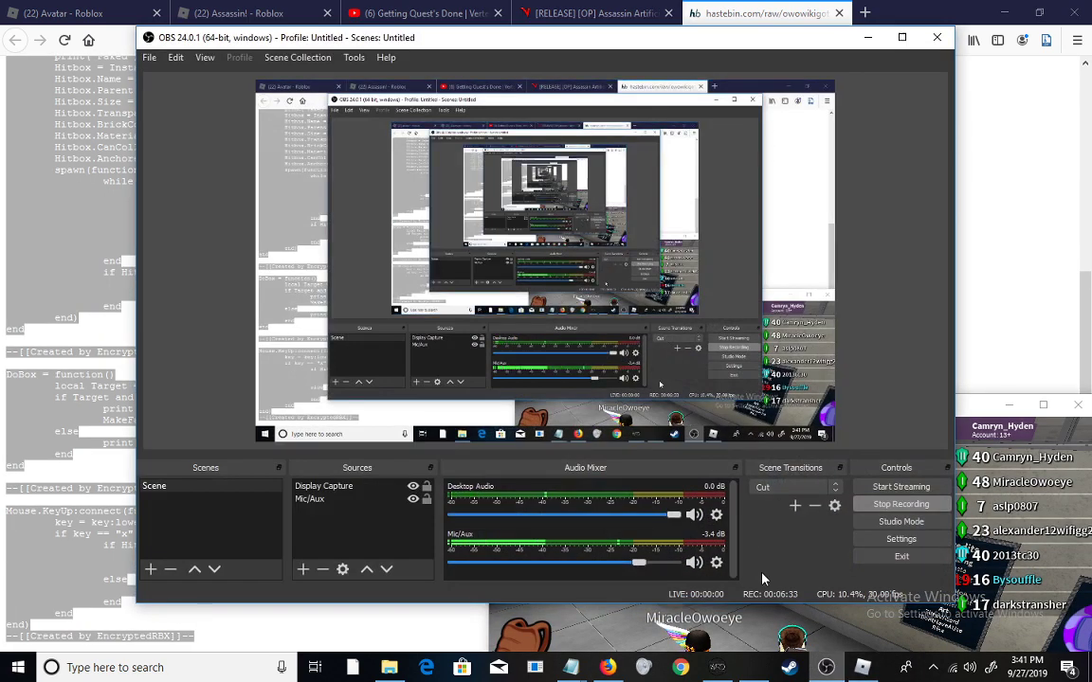
click(758, 621)
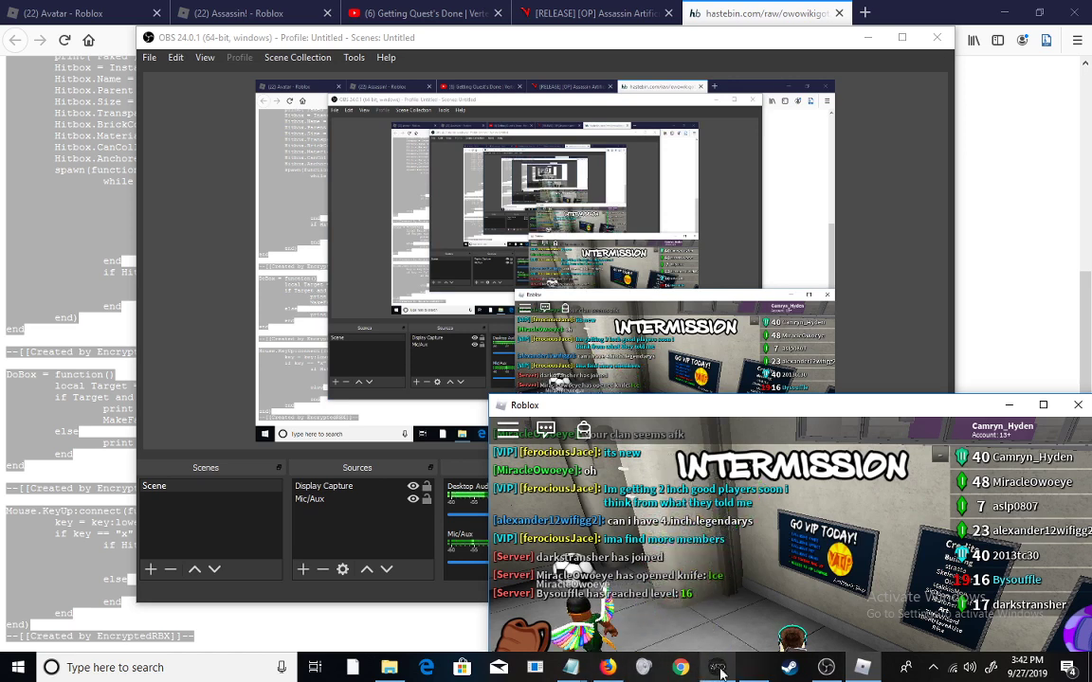
click(718, 667)
key(ctrl+v)
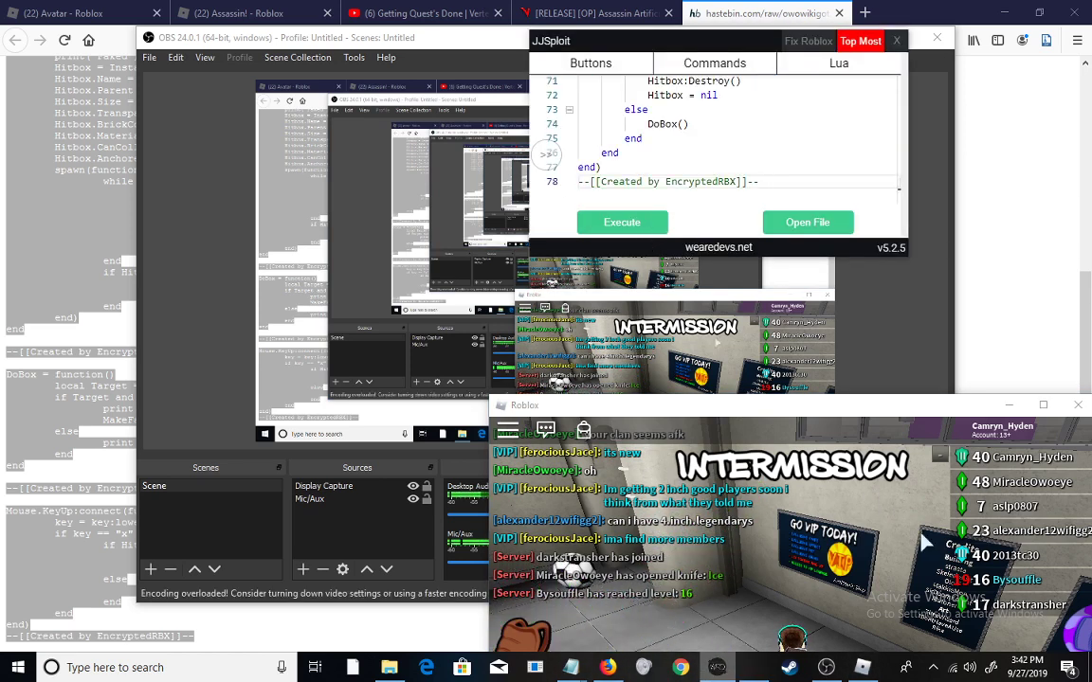
Maximize Roblox and climb the staircase to the upper floor during Get Ready.
double_click(834, 406)
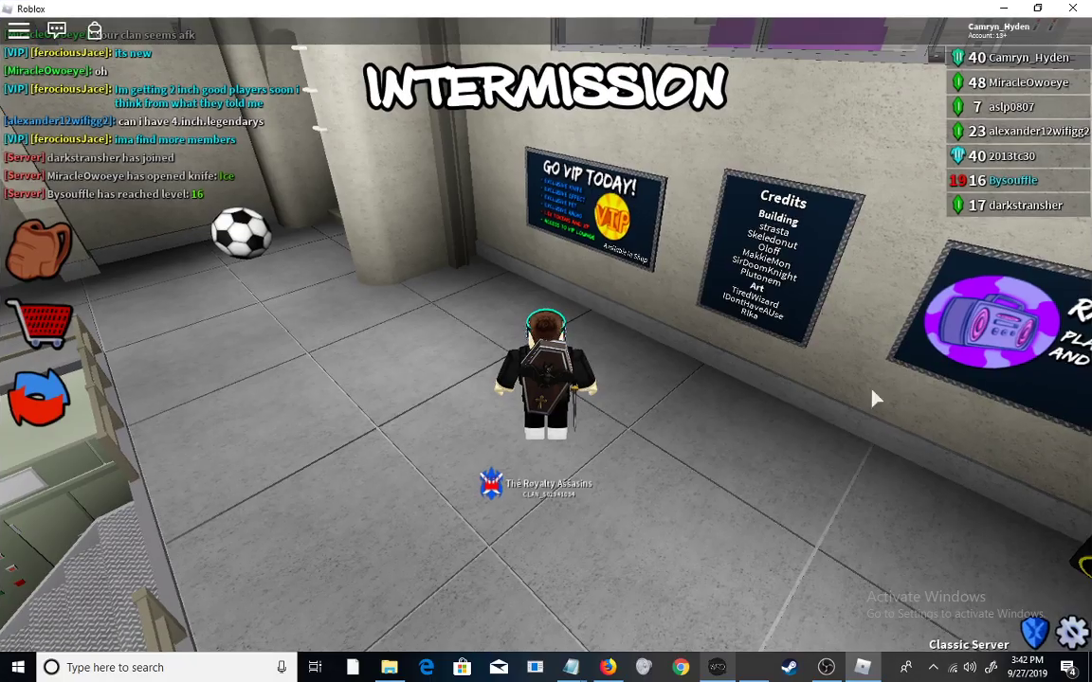
key(Right)
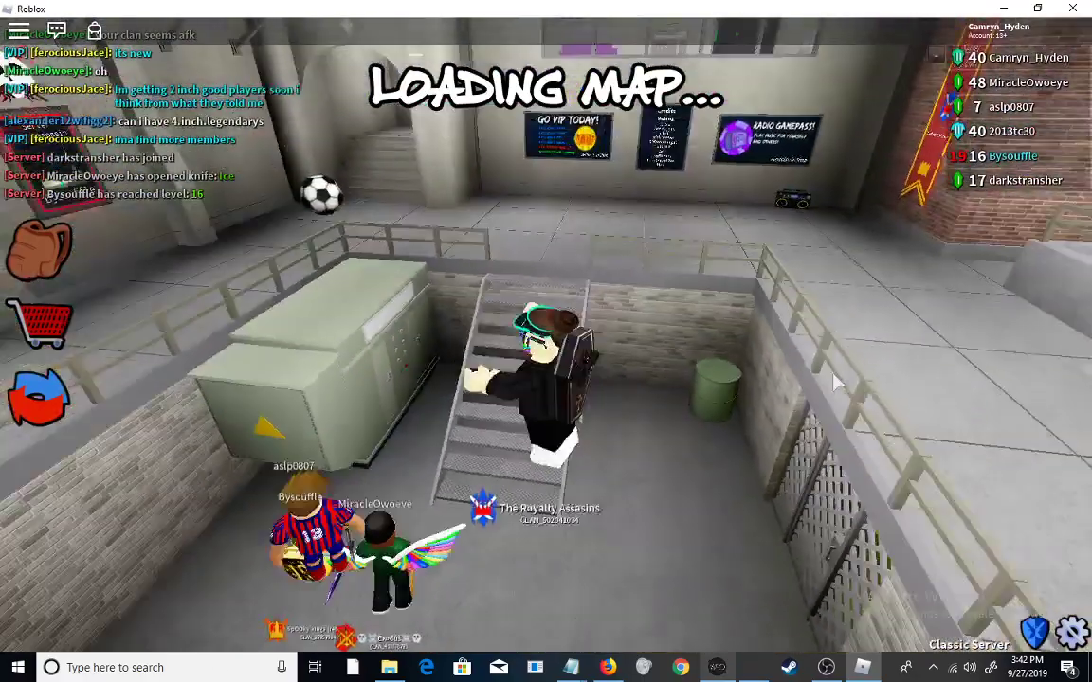
key(Up)
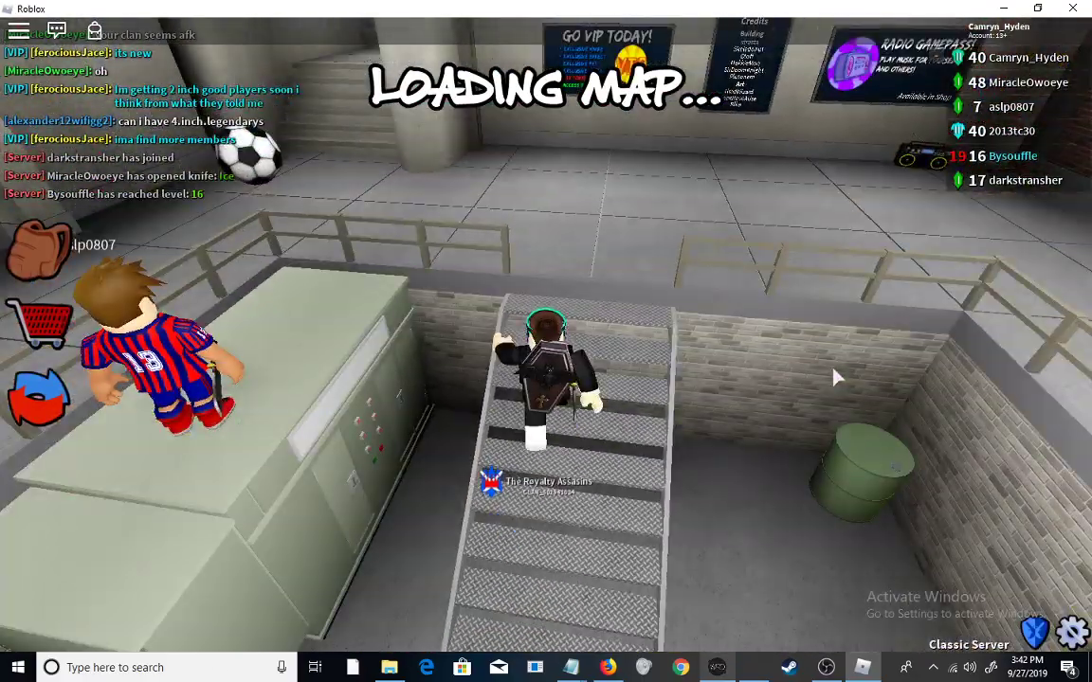
key(shift)
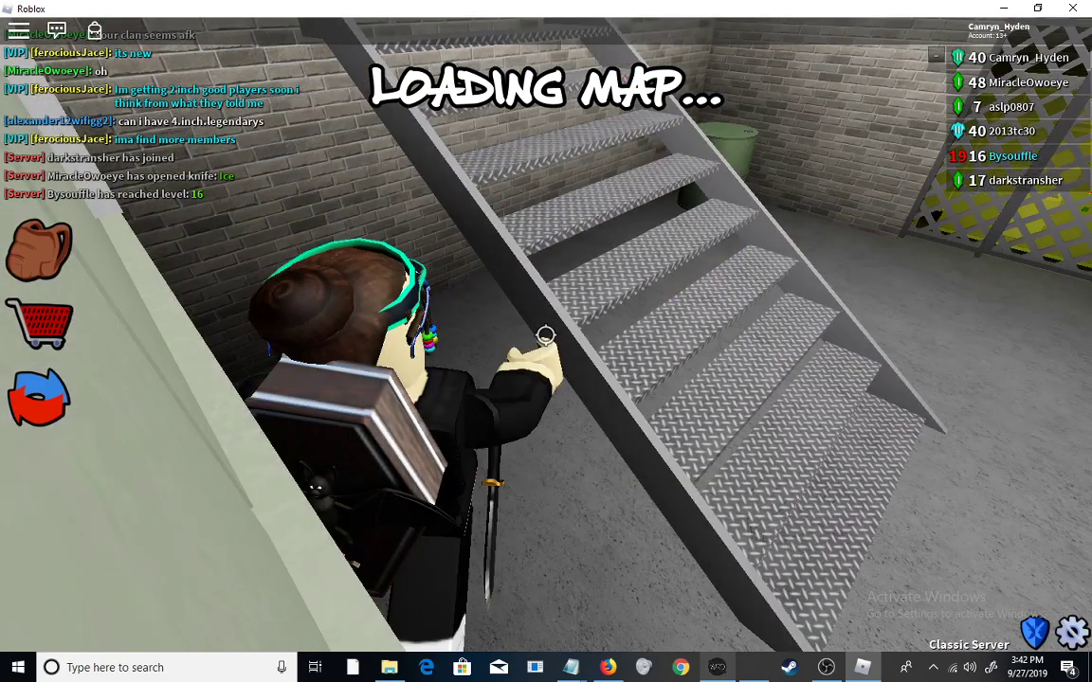
key(Up)
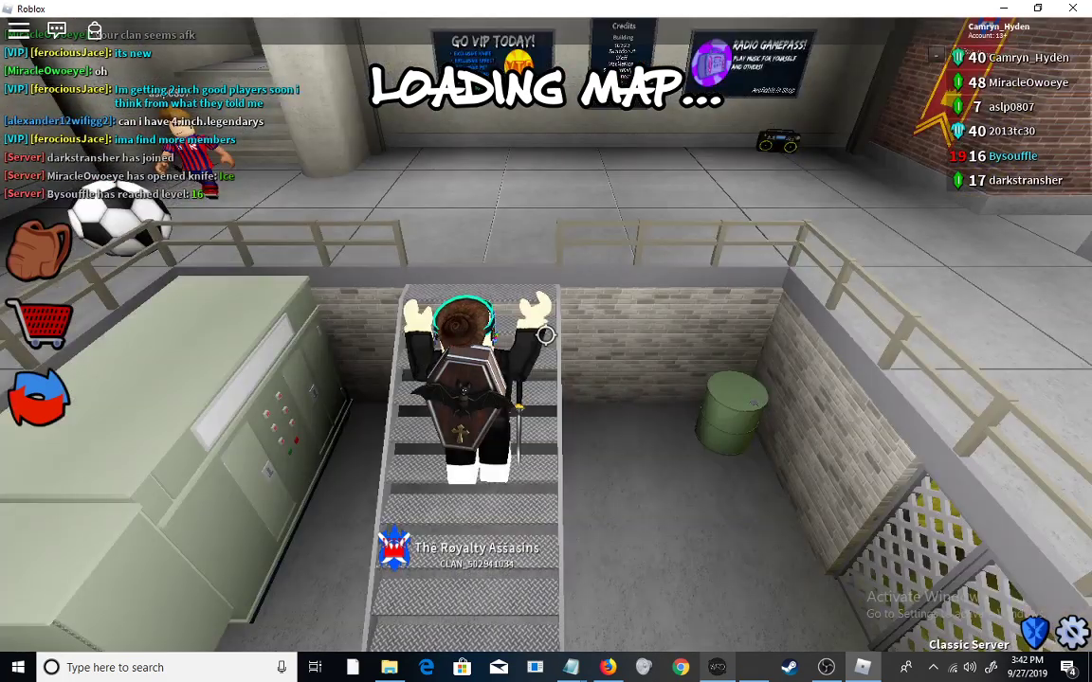
key(Up)
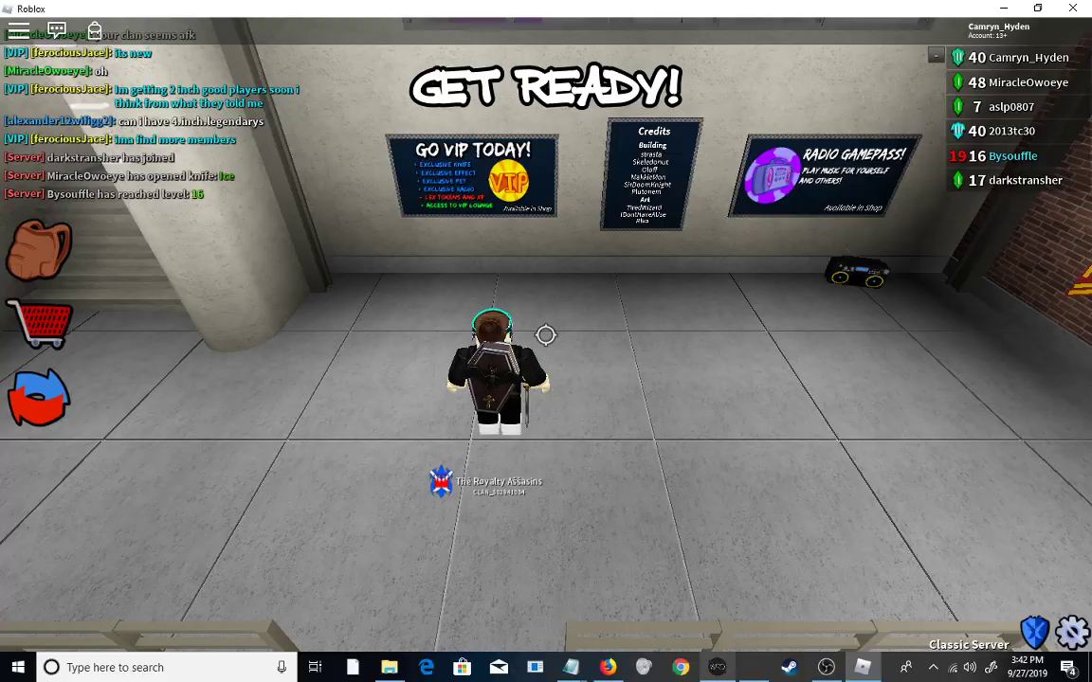
Go back to the Google results and search 'assassin aimbox hack'.
double_click(606, 8)
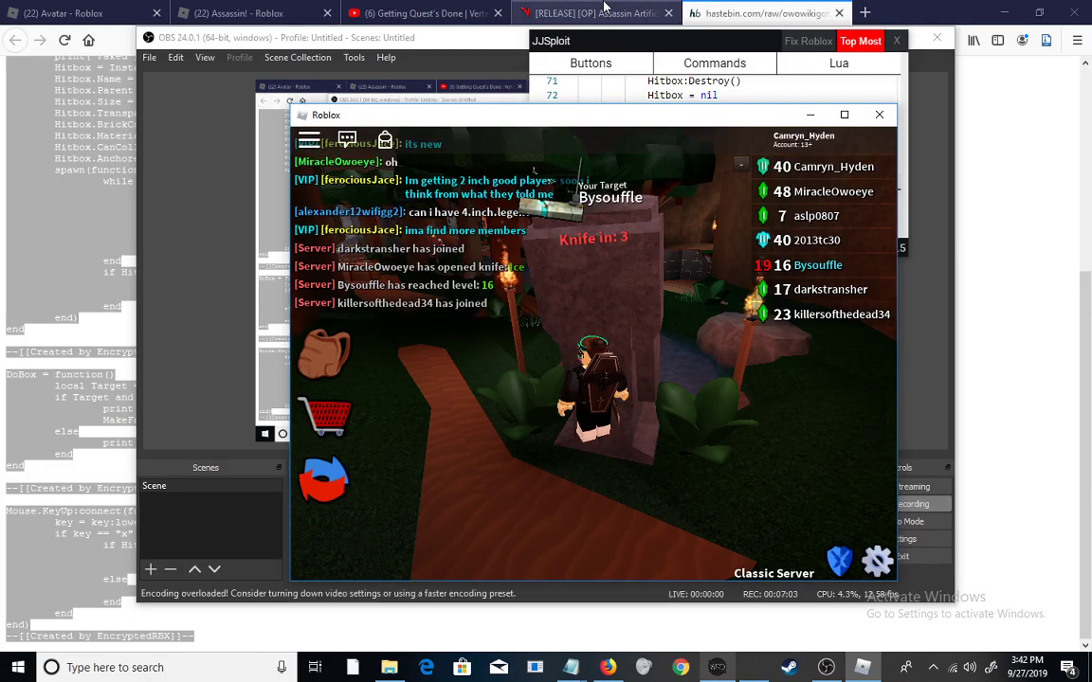
click(604, 7)
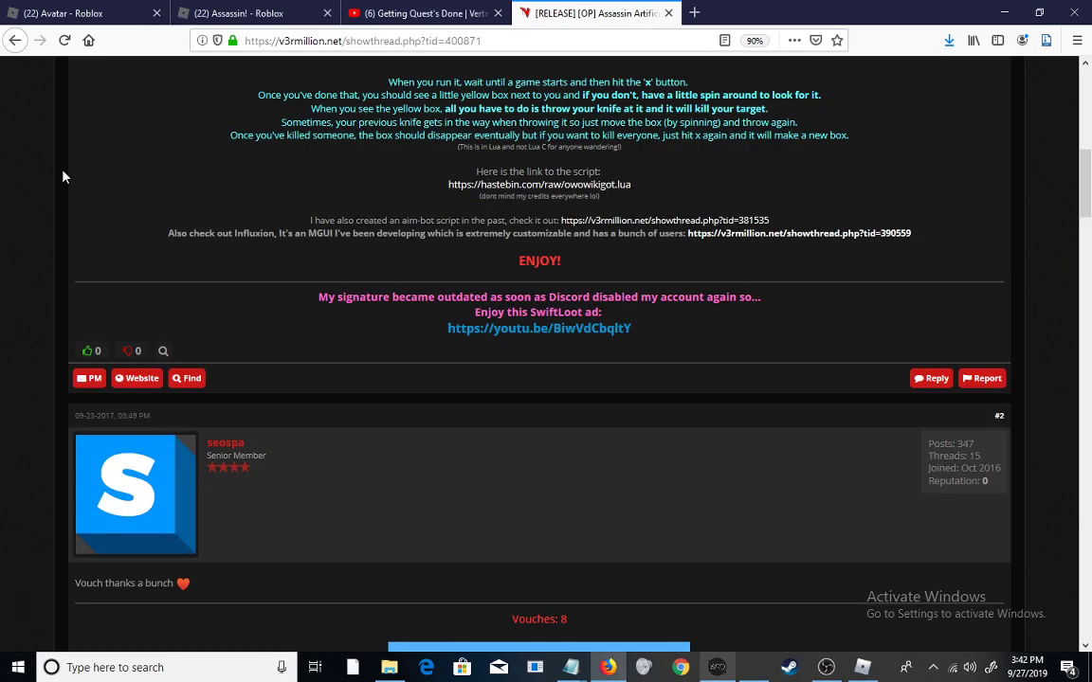
key(alt+Left)
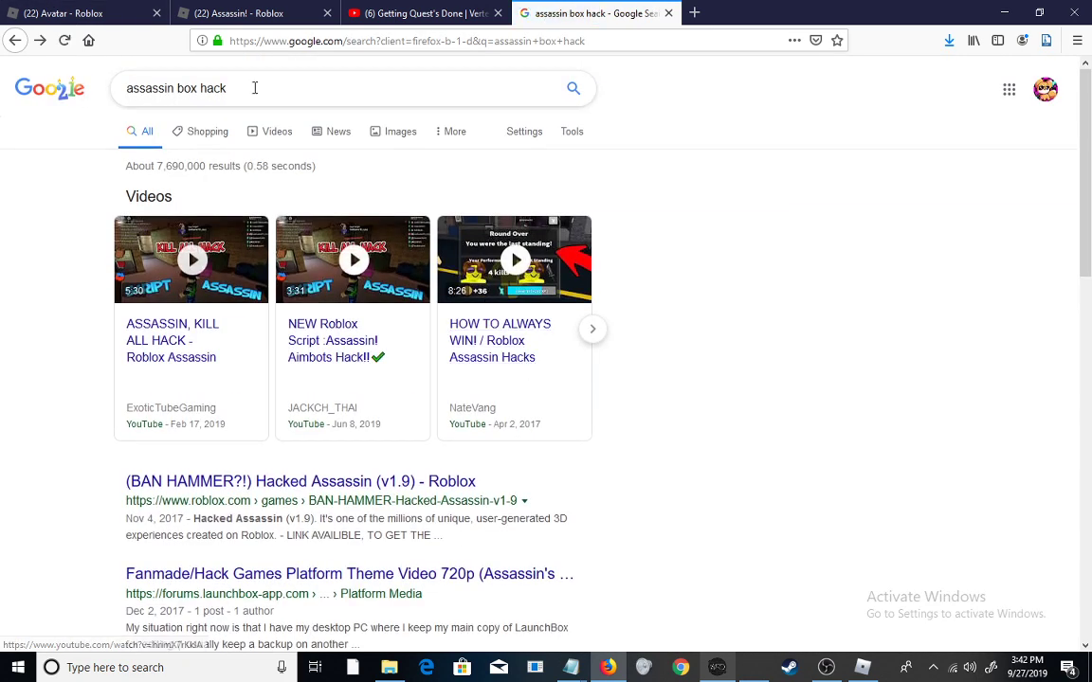
drag(254, 87, 183, 107)
click(186, 108)
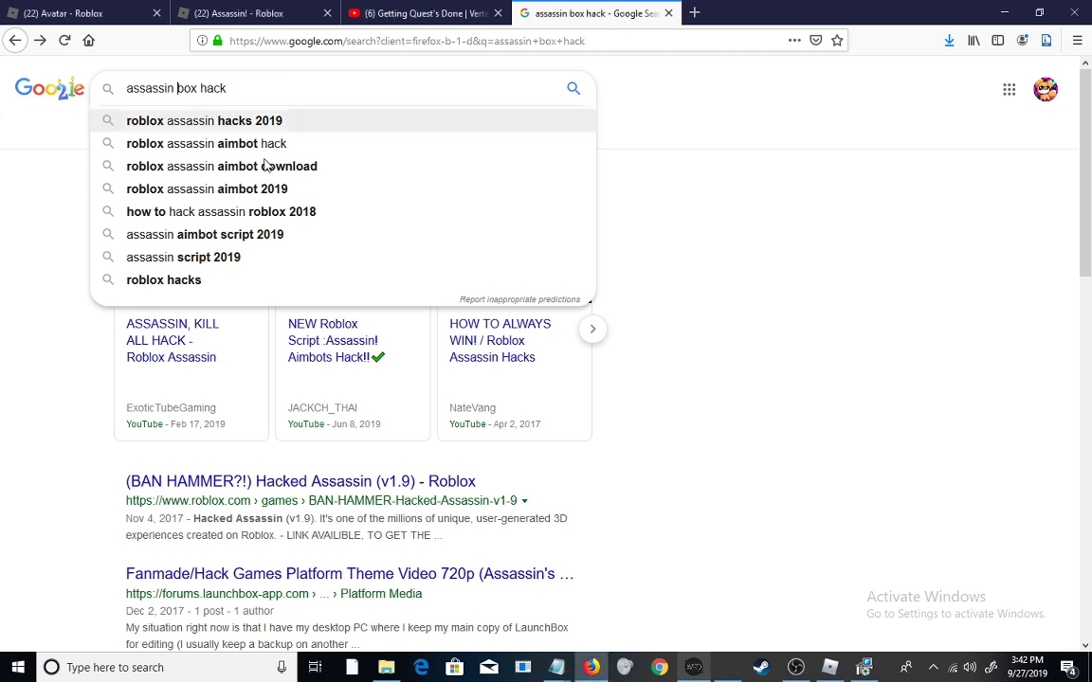
text(aim)
key(Return)
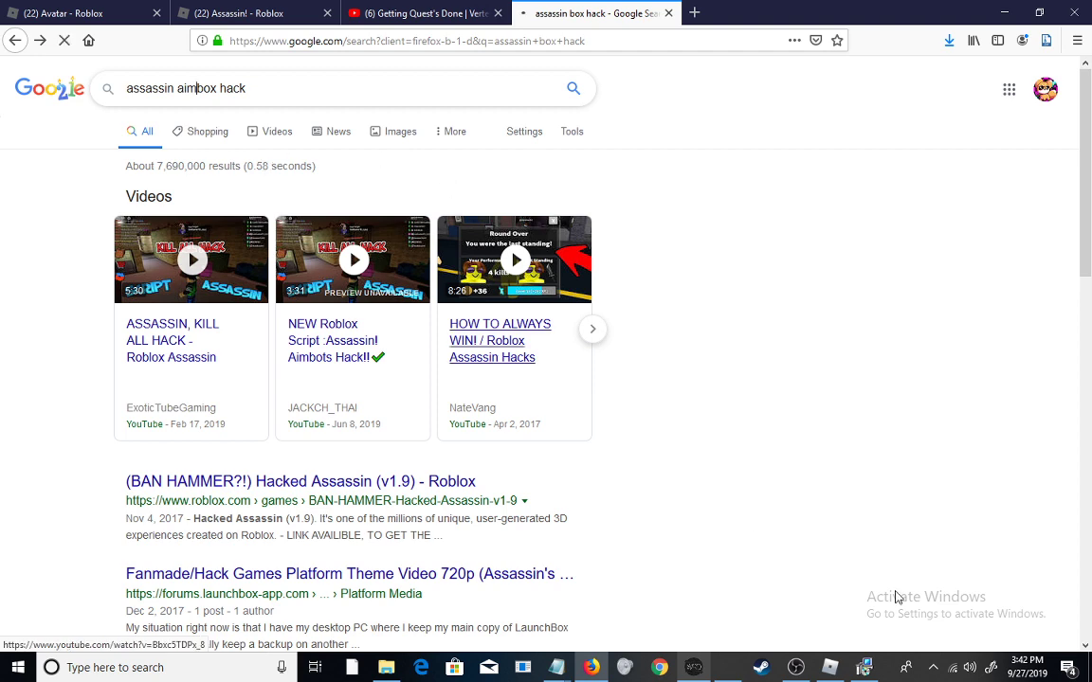
Switch back to Roblox, equip the knife, then return to the results.
key(alt+Tab)
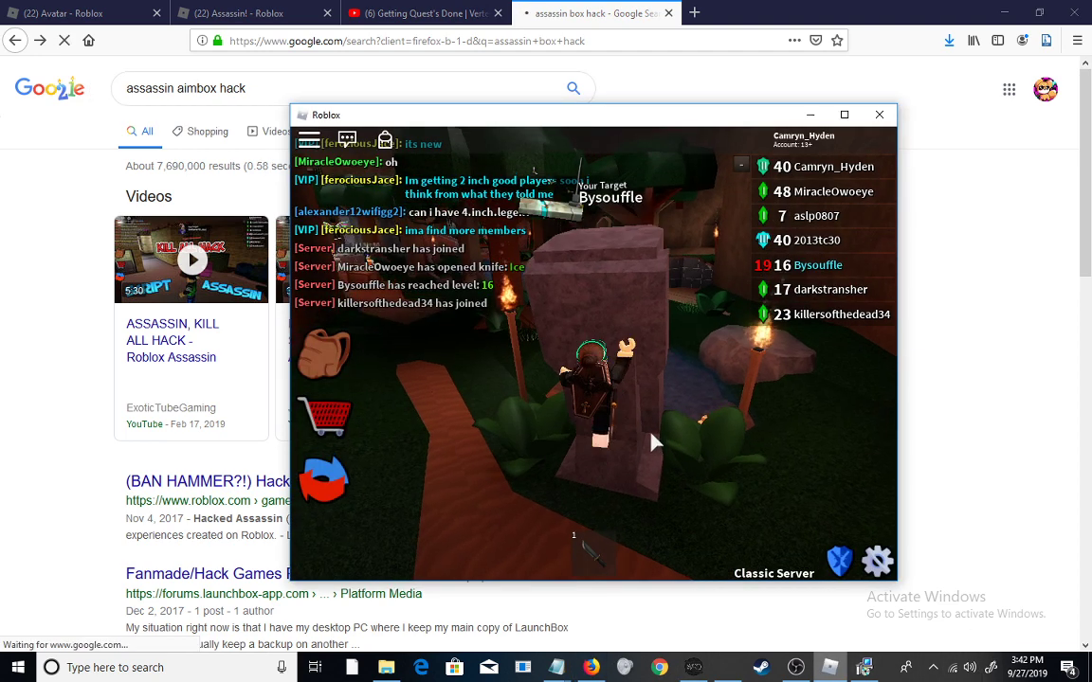
key(1)
click(873, 112)
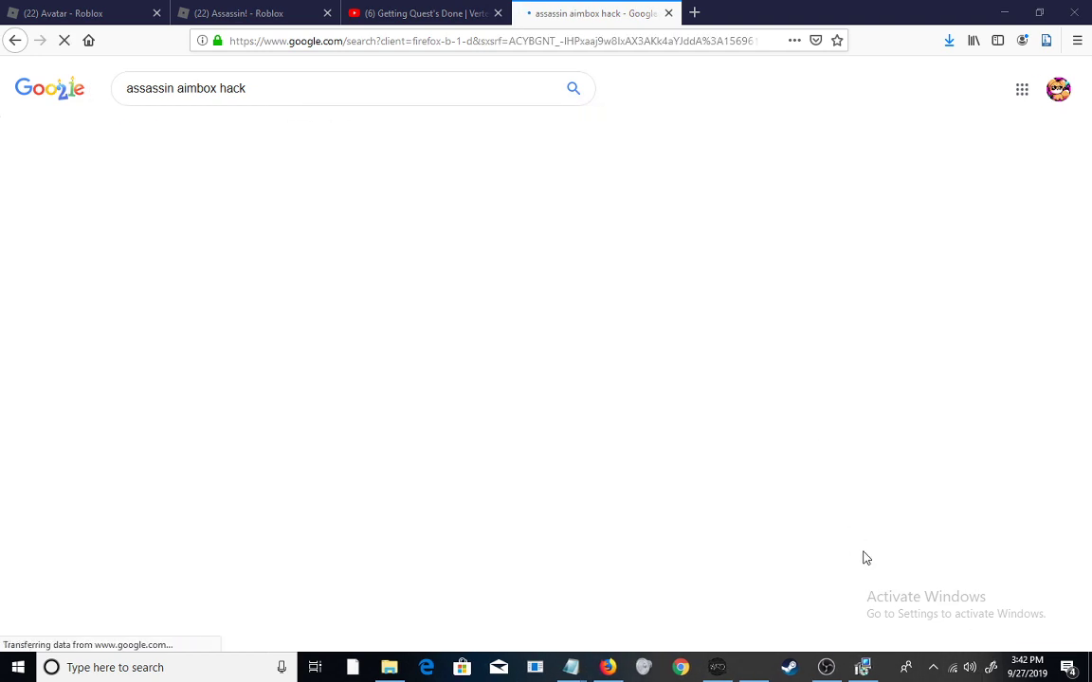
scroll(360, 353, down, 1)
scroll(359, 297, down, 2)
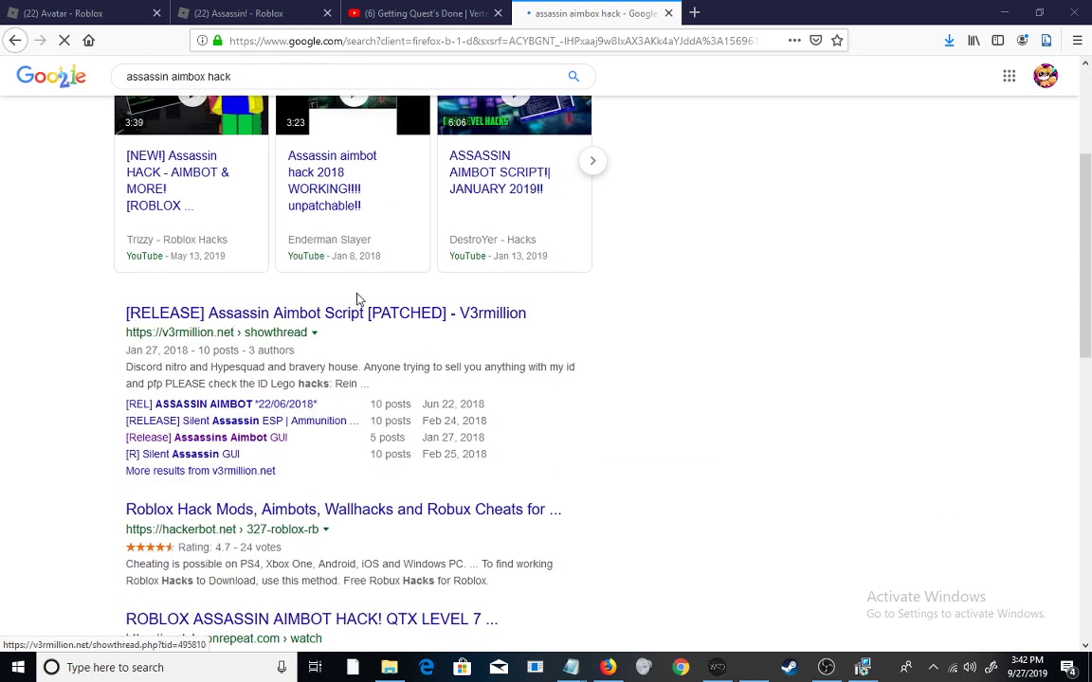